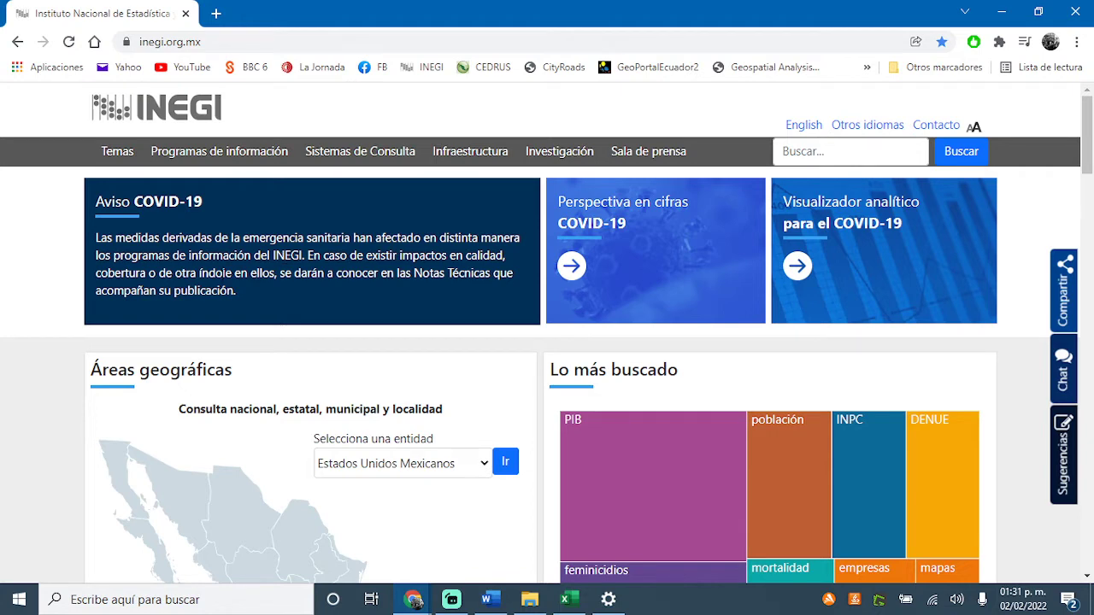
Open the Banco de Información Económica (BIE) page from the INEGI Sistemas de Consulta listing
click(360, 164)
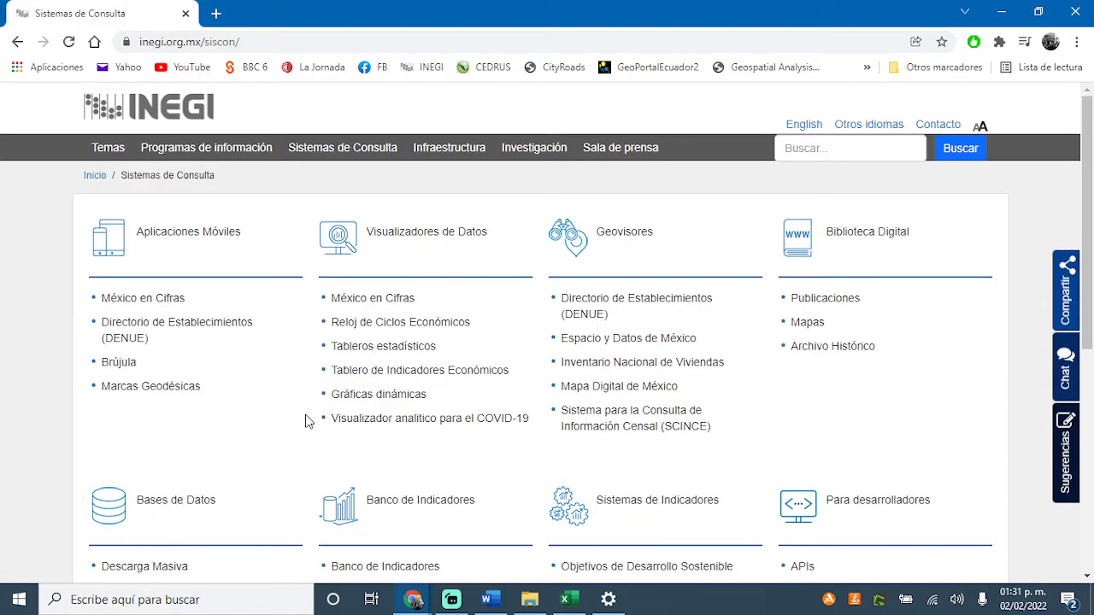
scroll(261, 429, down, 1)
scroll(261, 430, up, 1)
scroll(265, 433, down, 2)
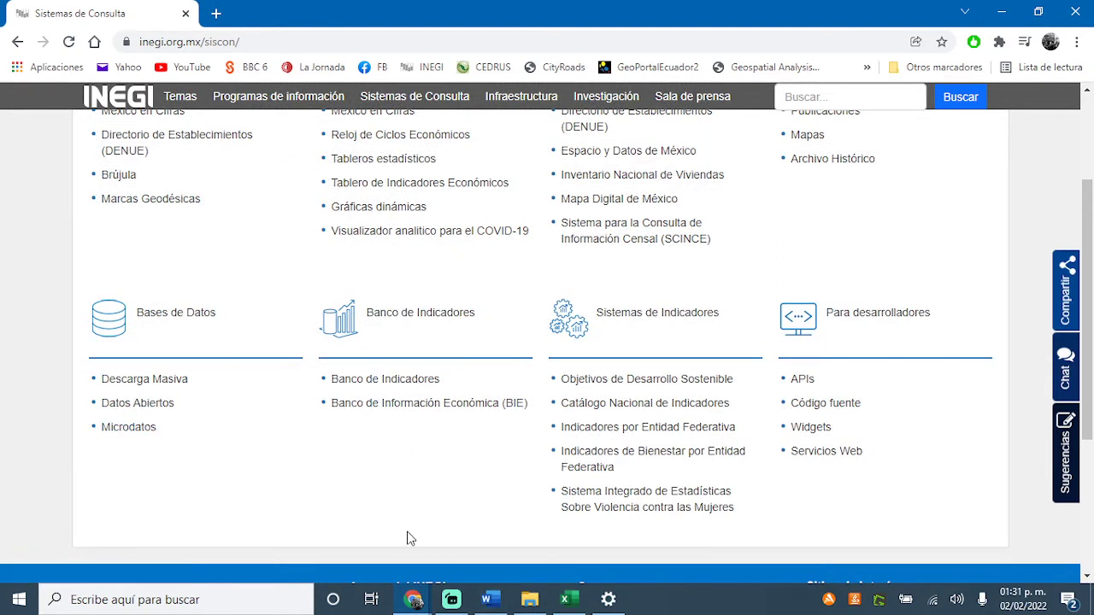
click(411, 411)
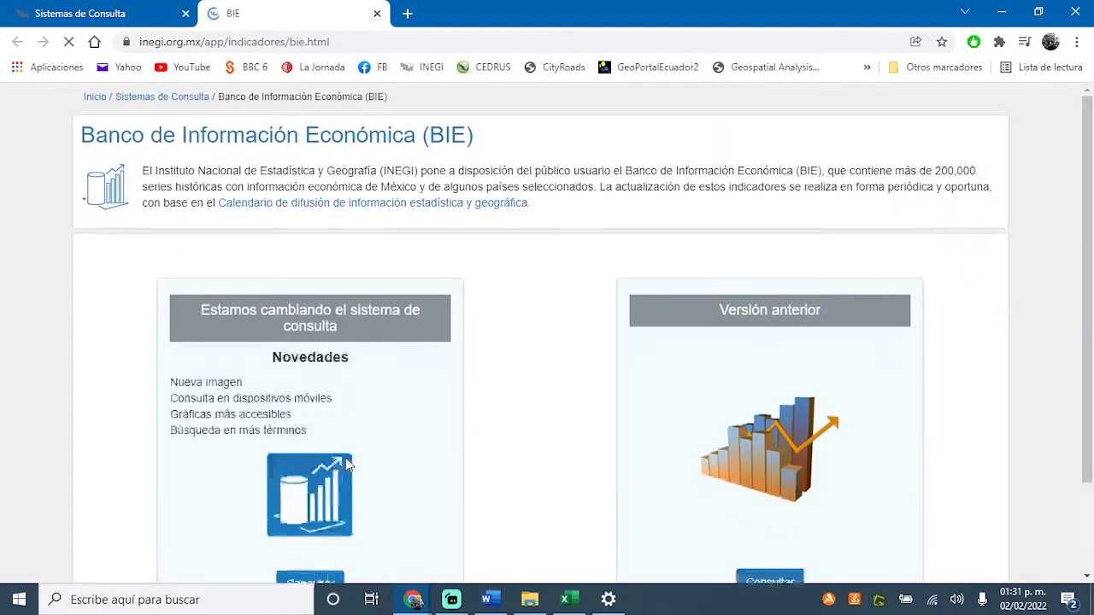
Enter the new version of the BIE consultation system rather than the Versión anterior
scroll(347, 464, down, 2)
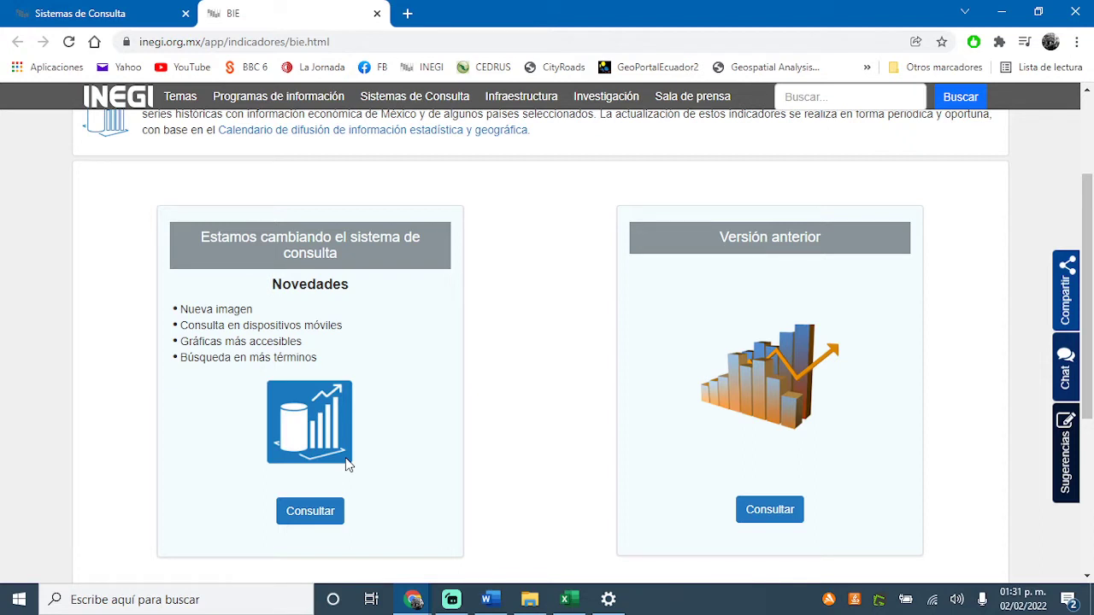
scroll(346, 464, up, 1)
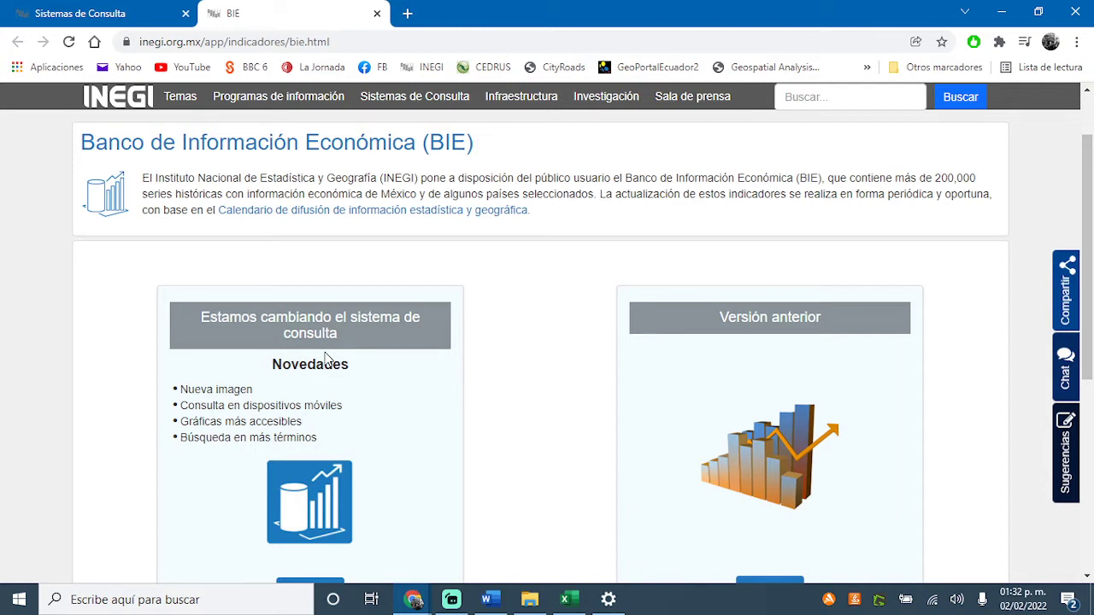
scroll(103, 365, down, 1)
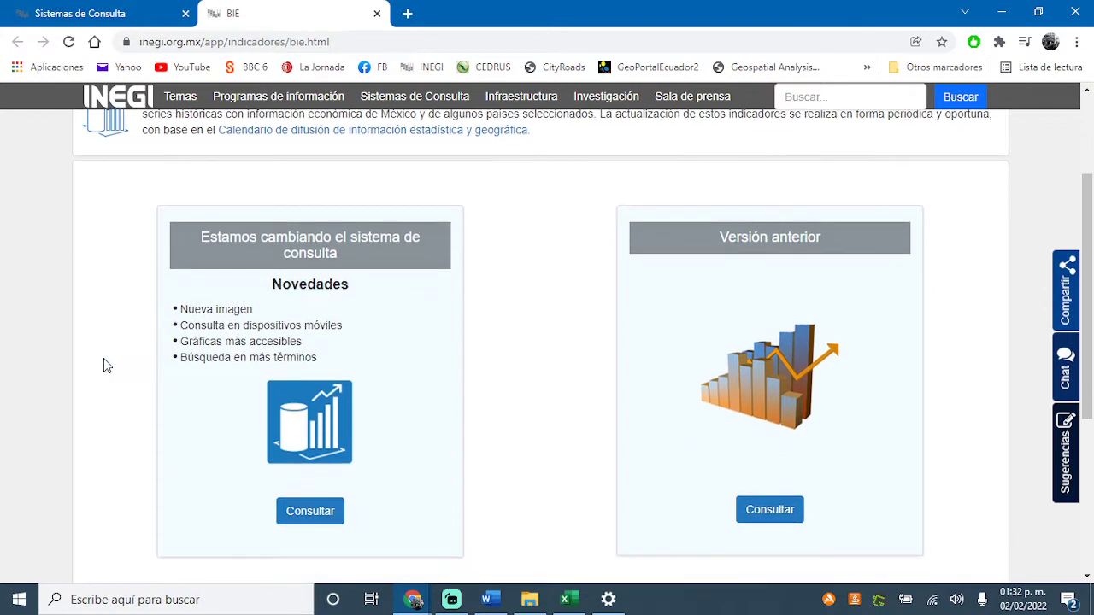
scroll(114, 351, down, 1)
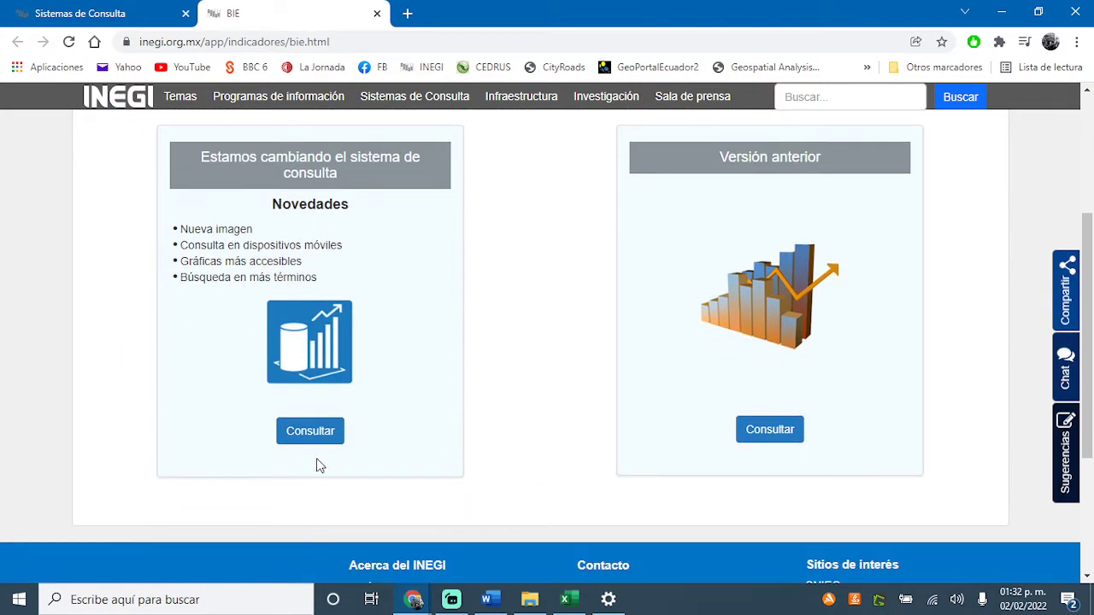
click(313, 436)
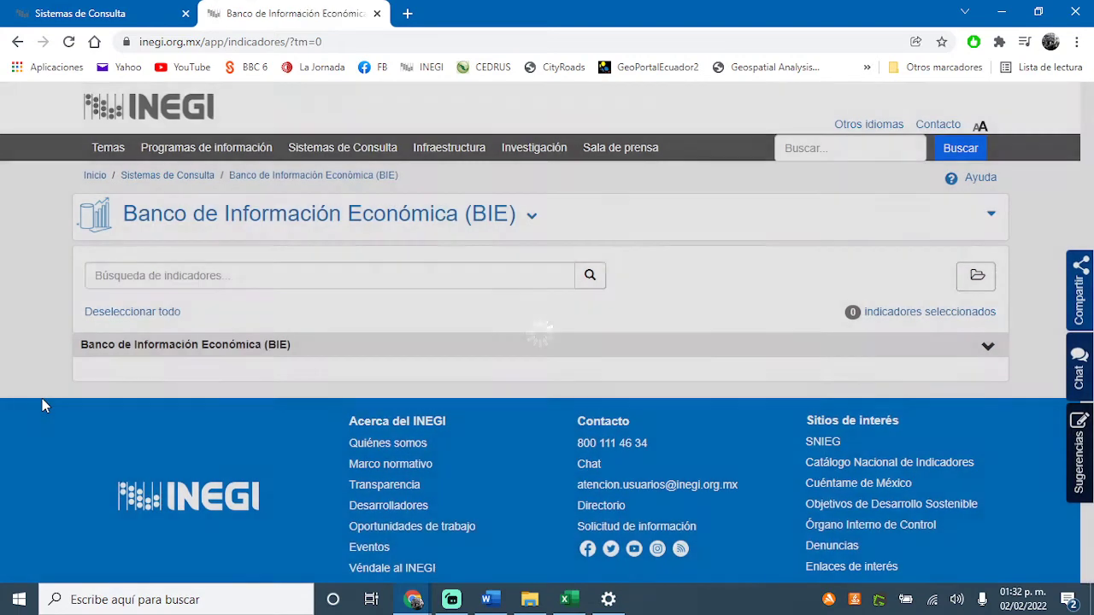
Expand Cuentas nacionales down to Valores a precios de 2013 under Producto interno bruto trimestral, base 2013
scroll(41, 398, down, 1)
scroll(42, 398, down, 2)
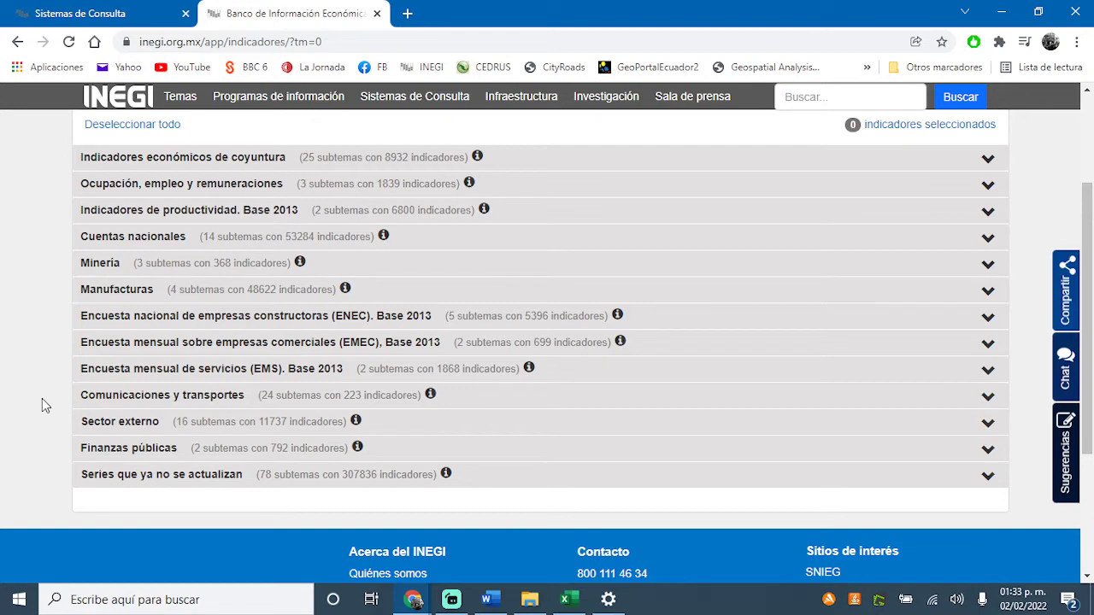
scroll(42, 397, up, 1)
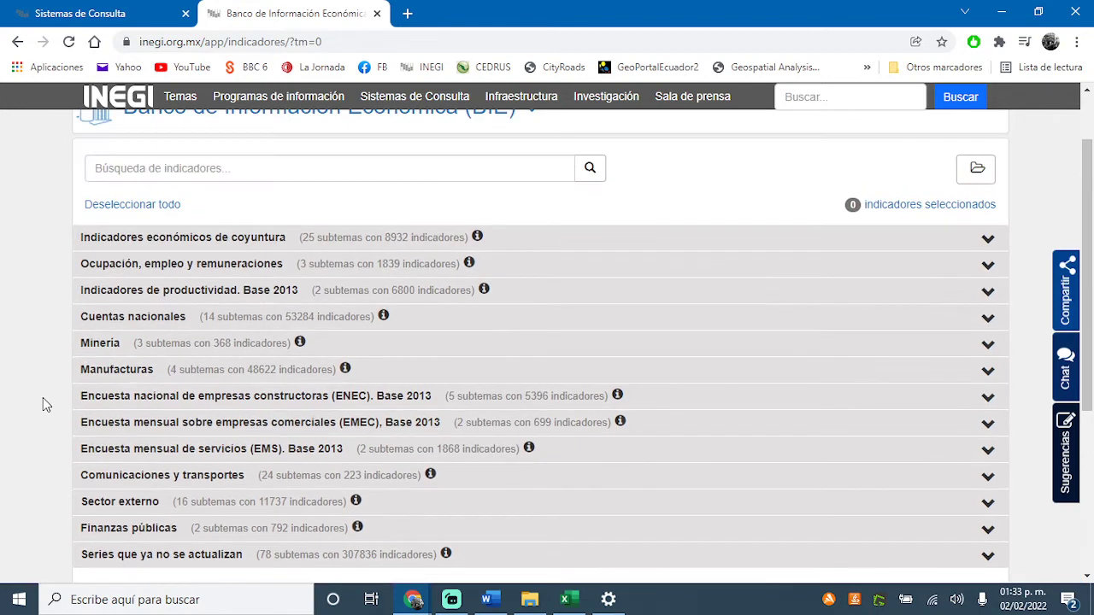
click(118, 319)
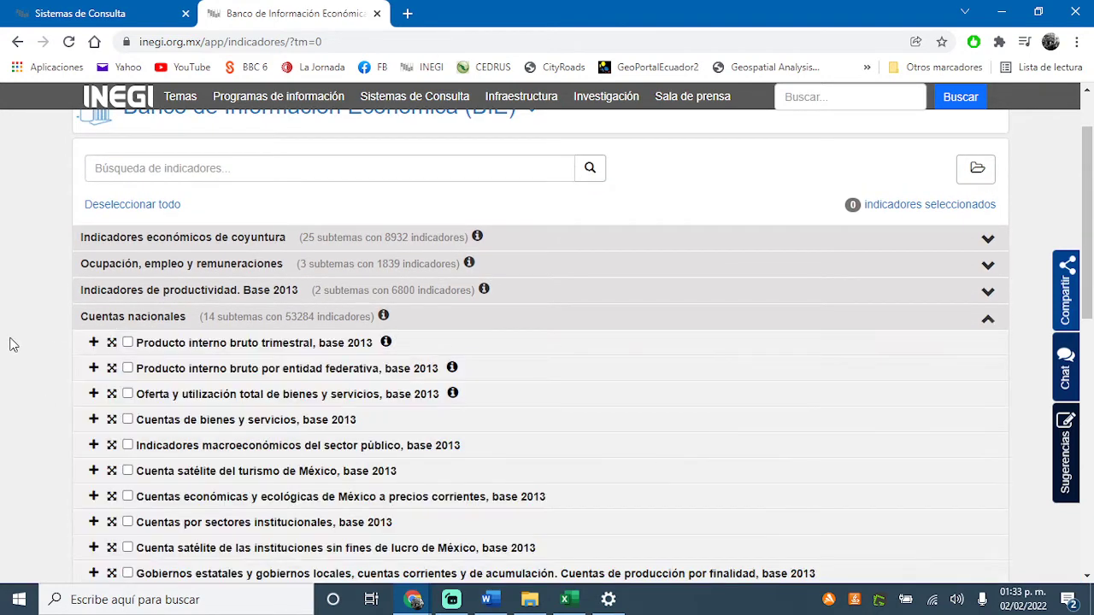
scroll(13, 345, down, 1)
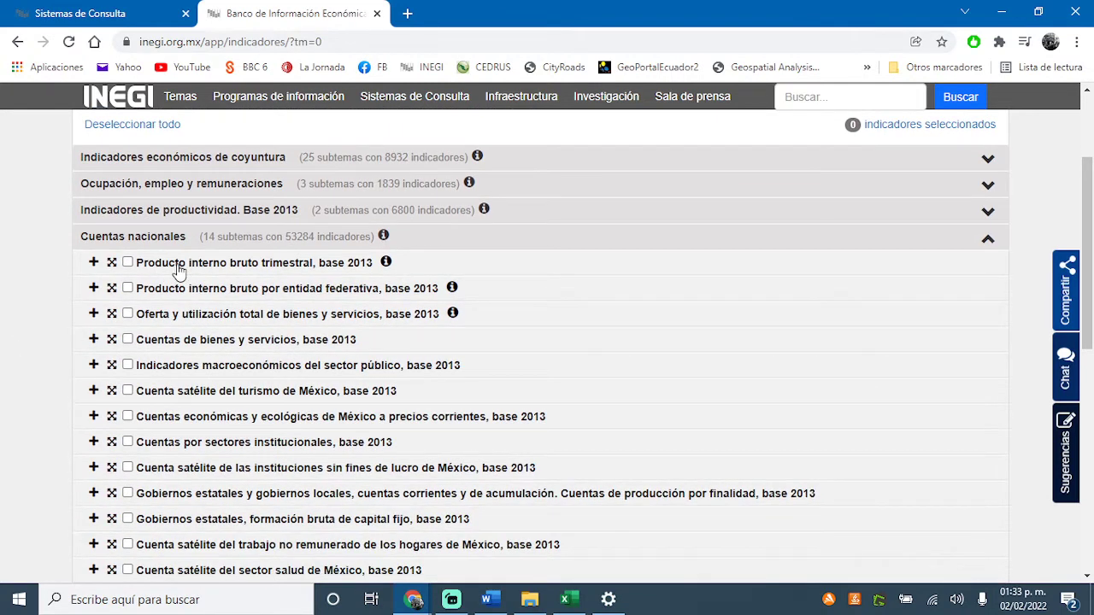
scroll(200, 387, down, 1)
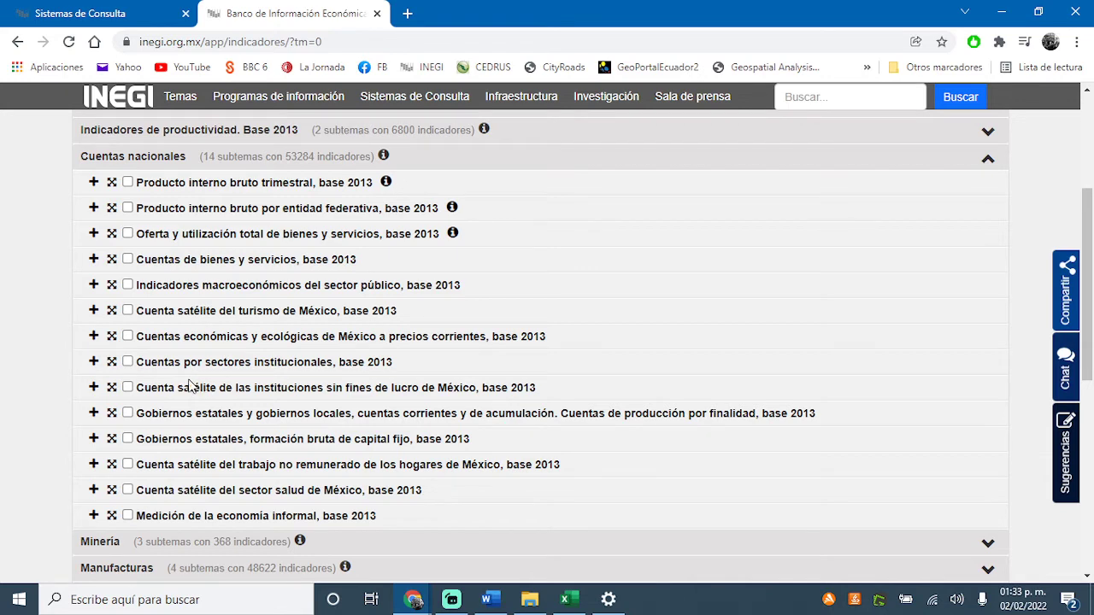
click(94, 183)
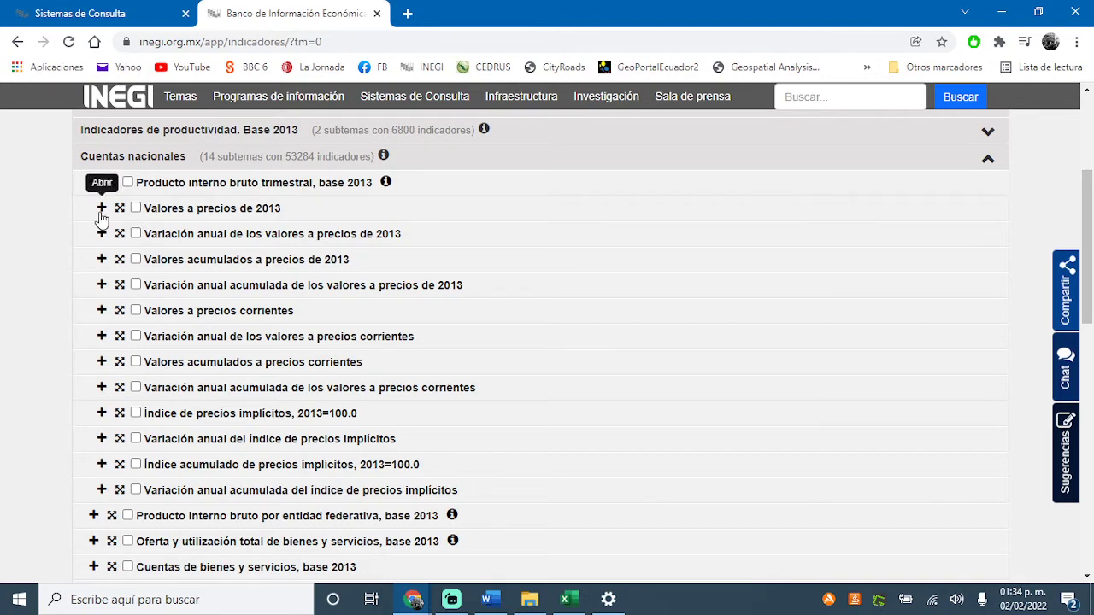
click(100, 210)
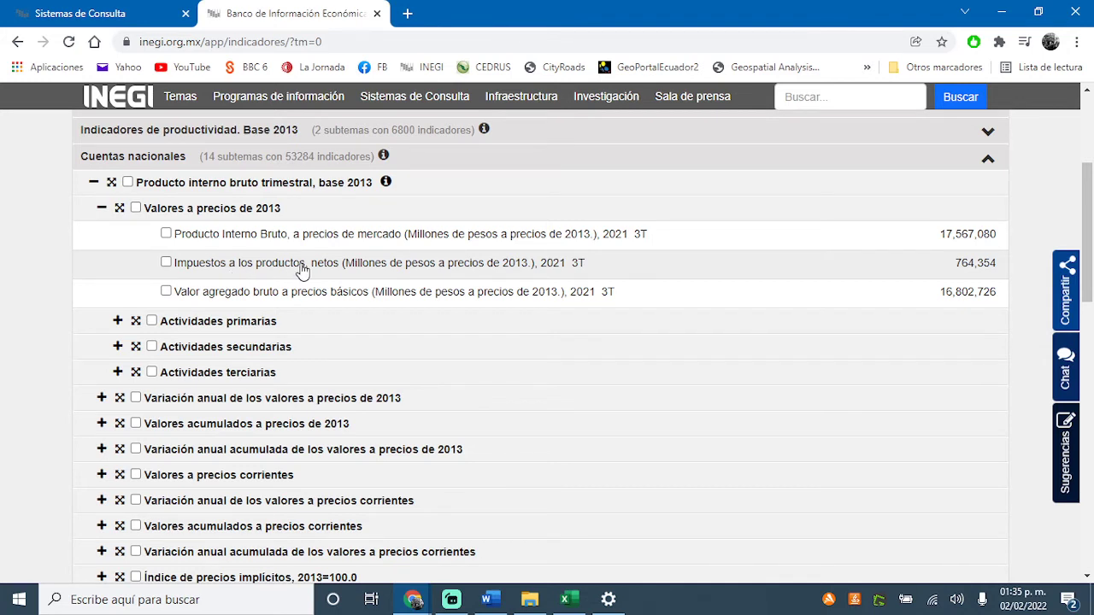
Select the indicators Producto Interno Bruto a precios de mercado, Impuestos a los productos netos, and Valor agregado bruto a precios básicos
click(167, 234)
click(167, 263)
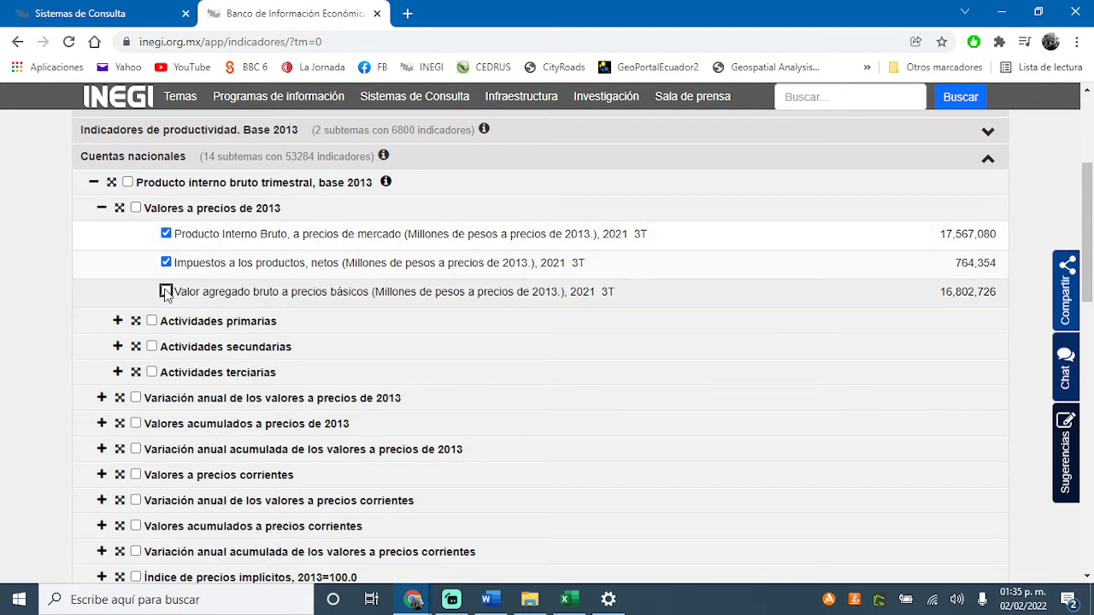
click(166, 291)
scroll(378, 324, up, 1)
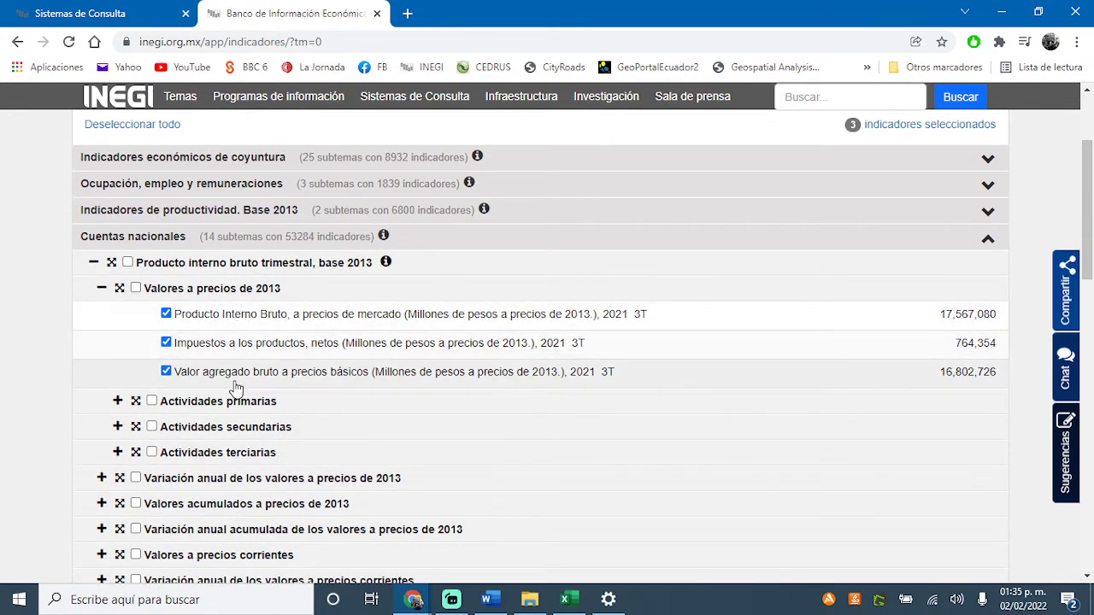
scroll(243, 376, up, 1)
scroll(248, 370, up, 2)
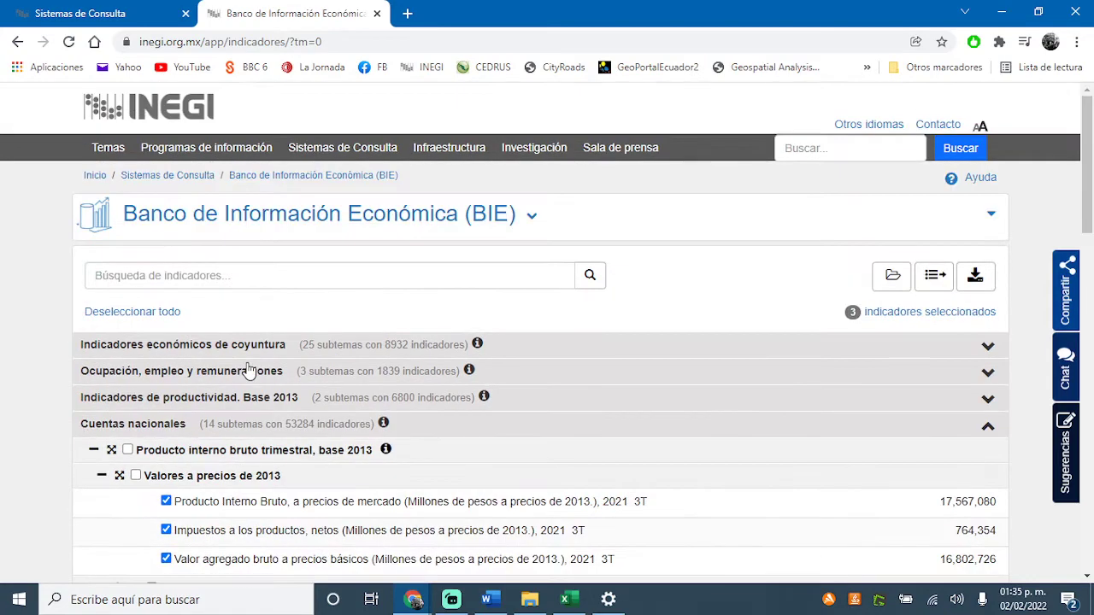
Display the data table of the selected indicators and refresh it with the period starting in 1980
click(934, 275)
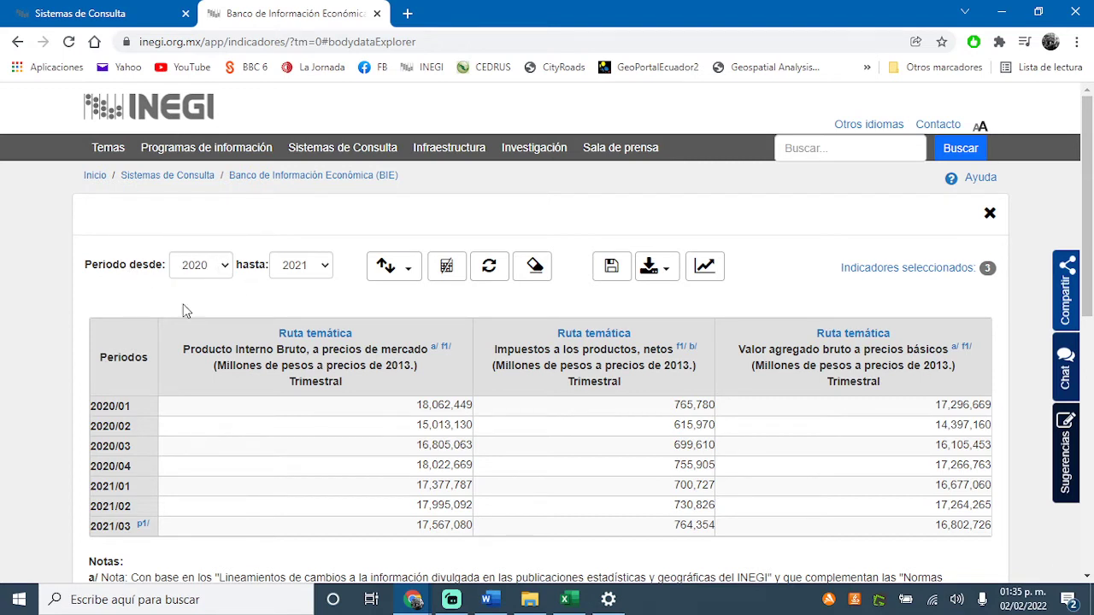
click(226, 266)
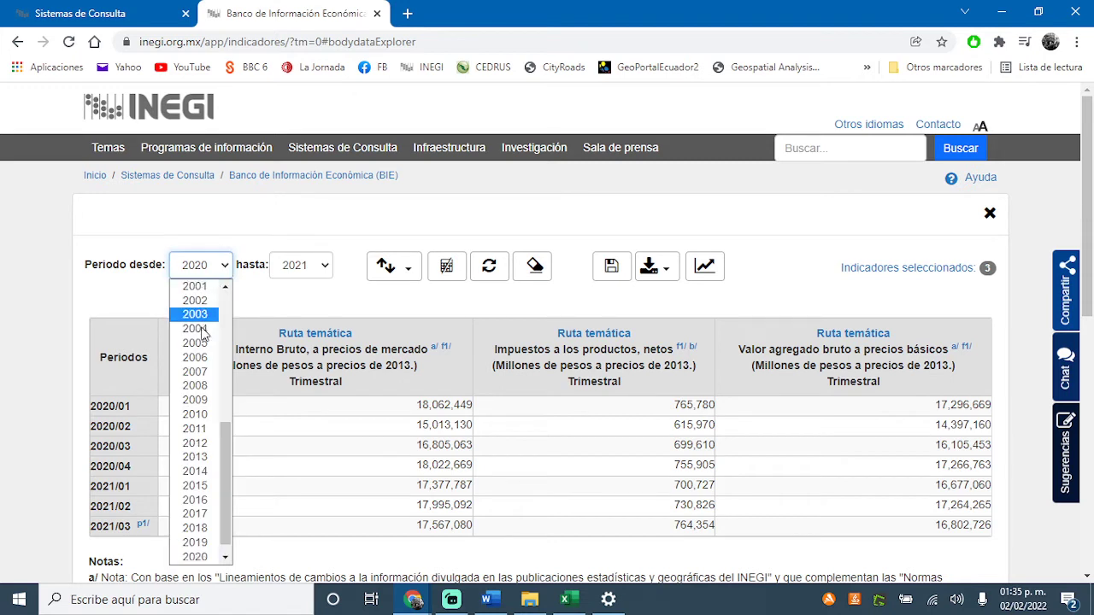
scroll(203, 333, up, 4)
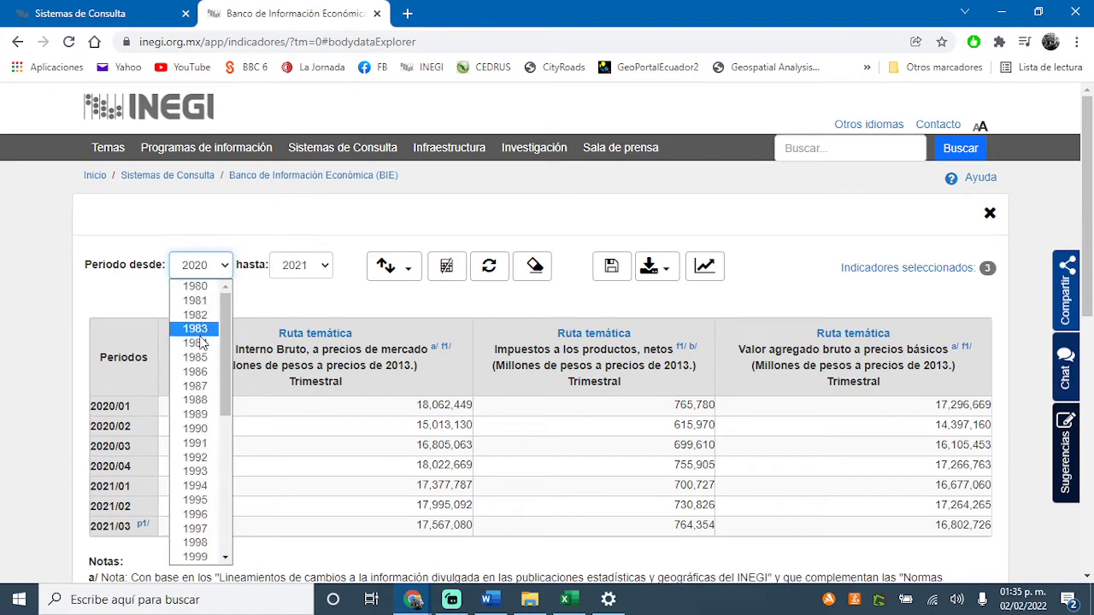
click(195, 287)
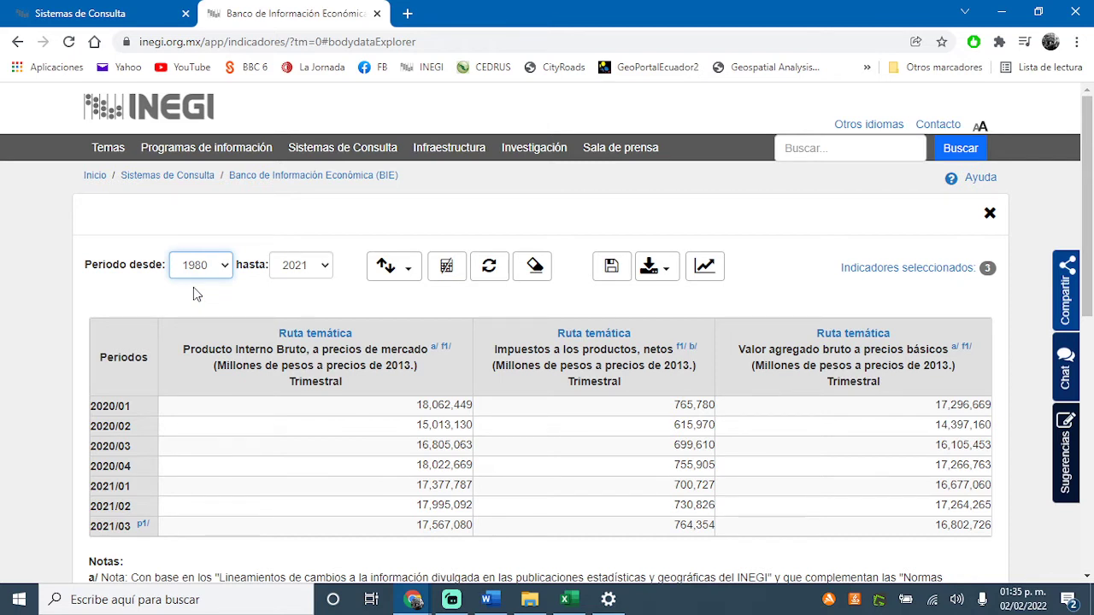
click(491, 266)
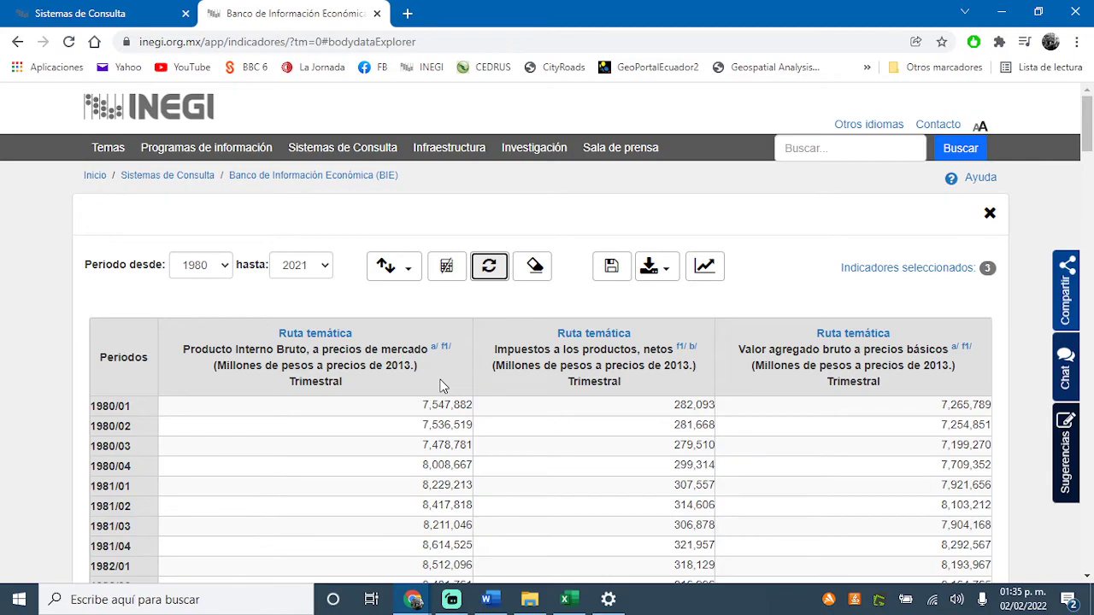
Look through the quarterly series and export the table in XLS format
scroll(359, 423, down, 15)
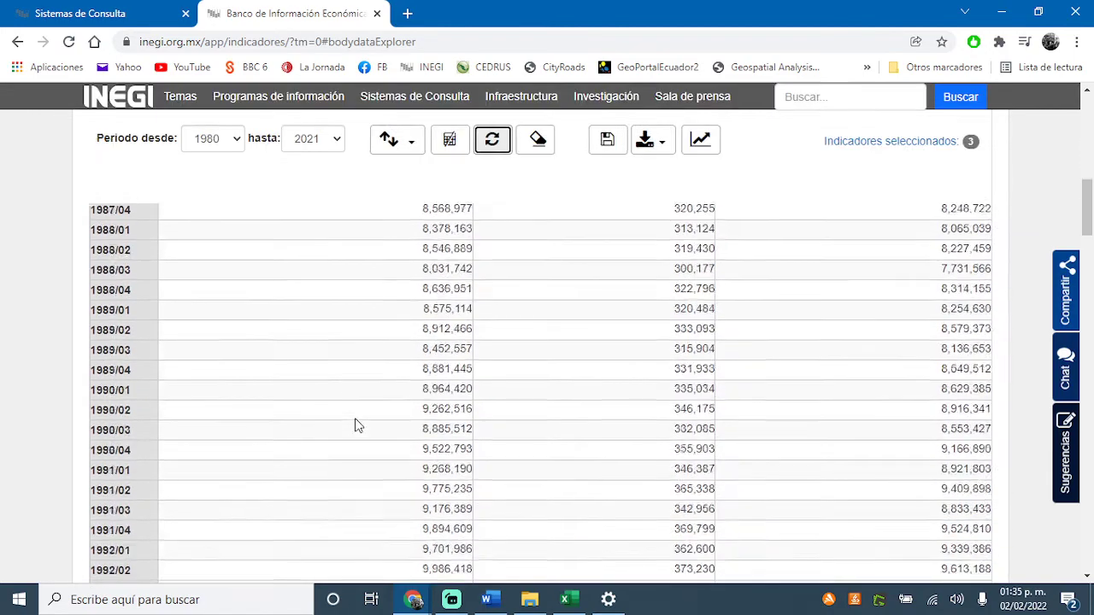
scroll(357, 426, down, 20)
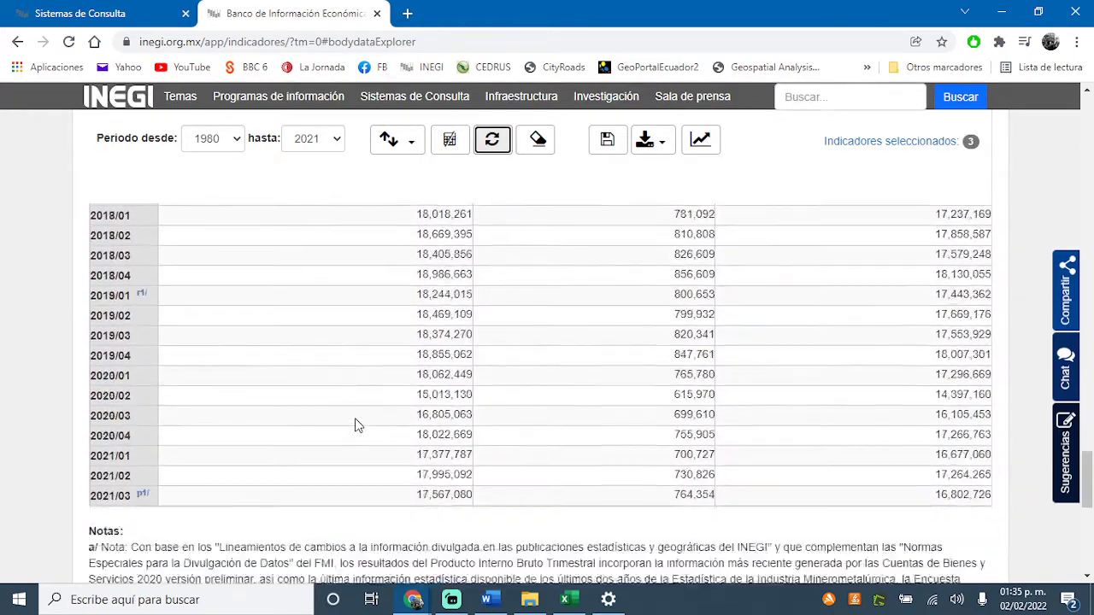
scroll(357, 426, up, 15)
scroll(357, 425, up, 20)
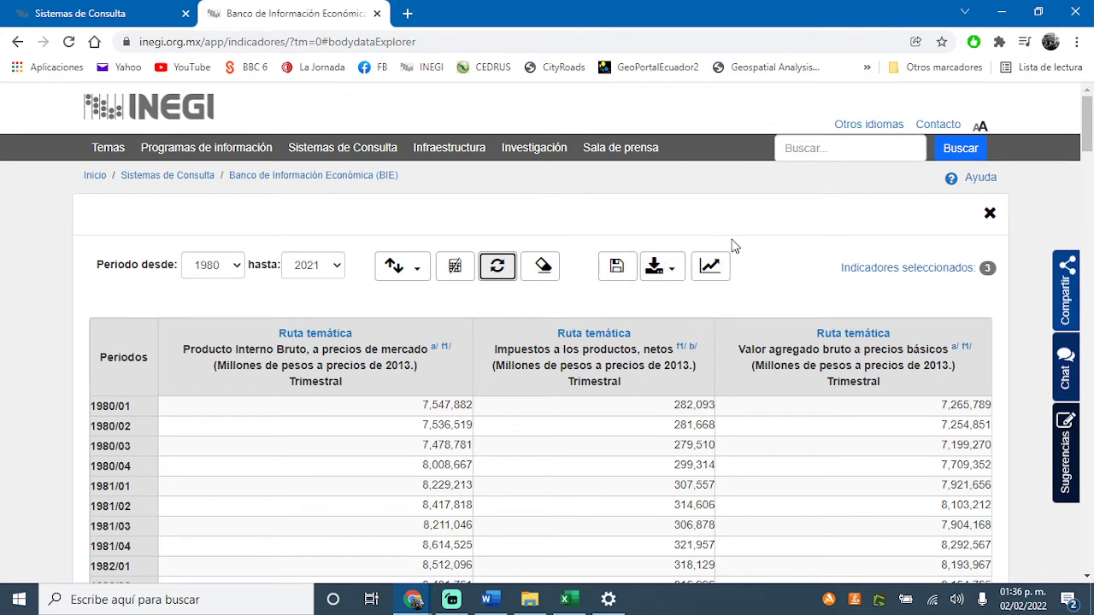
click(672, 270)
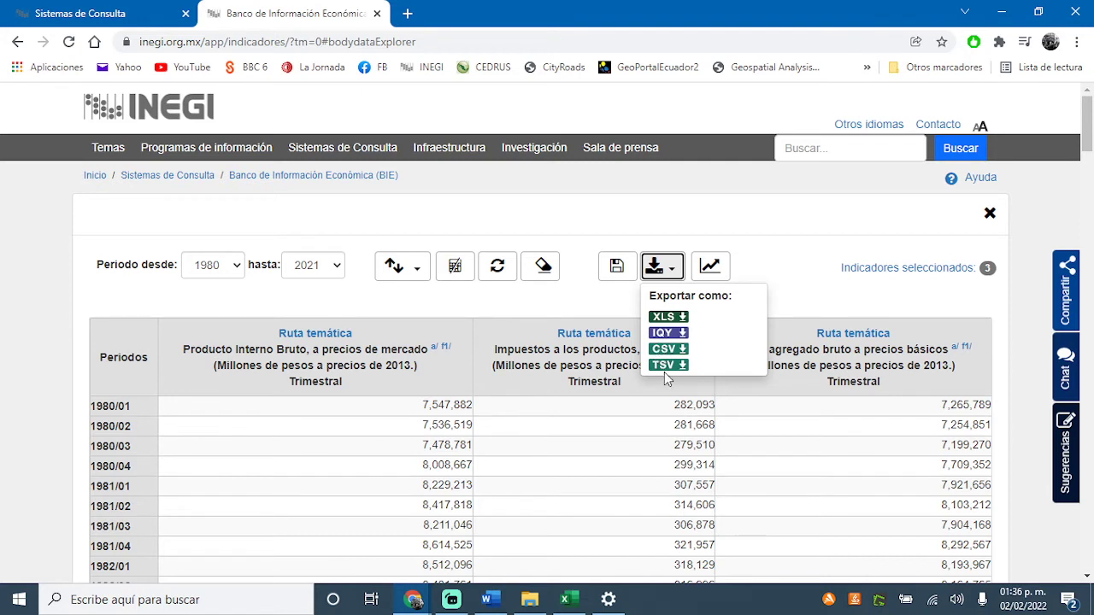
click(666, 319)
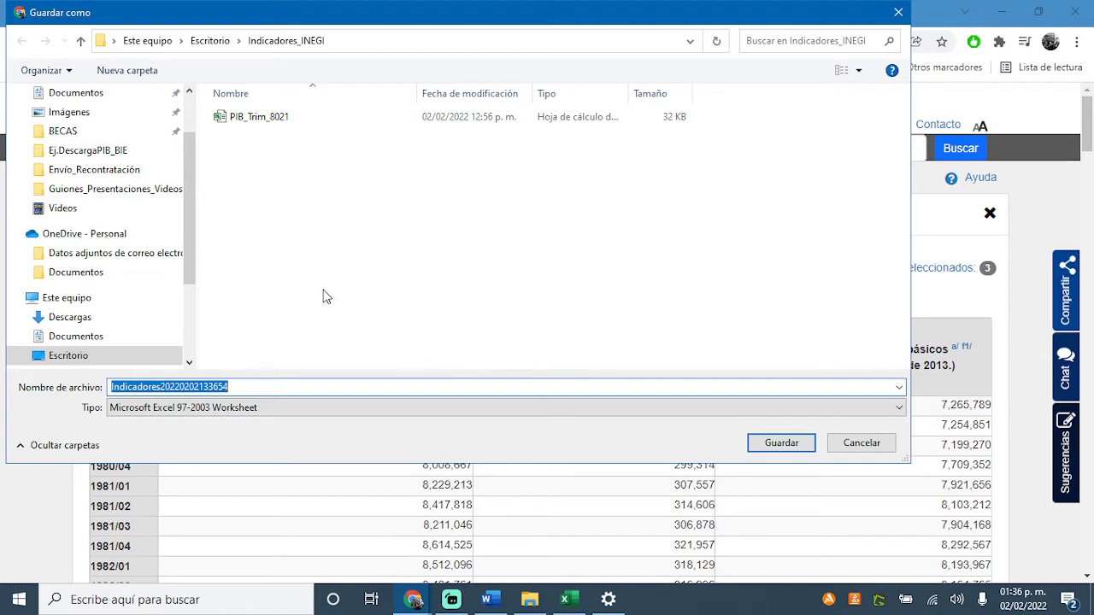
Try to save the exported table as PIB_Trim_8021 in the Indicadores_INEGI folder, replacing the existing file
drag(254, 390, 101, 389)
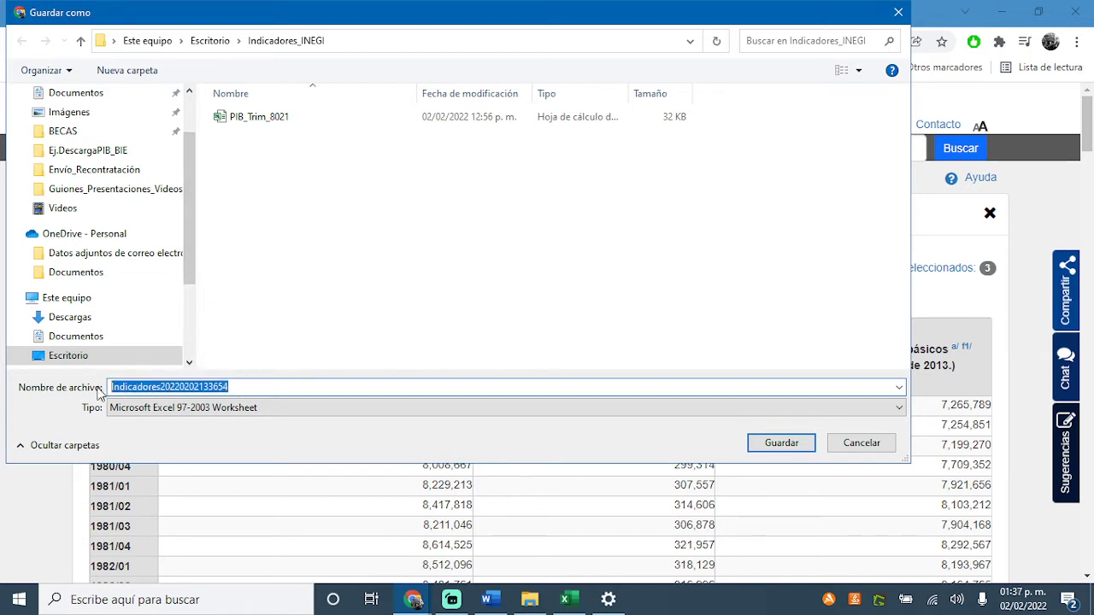
click(142, 387)
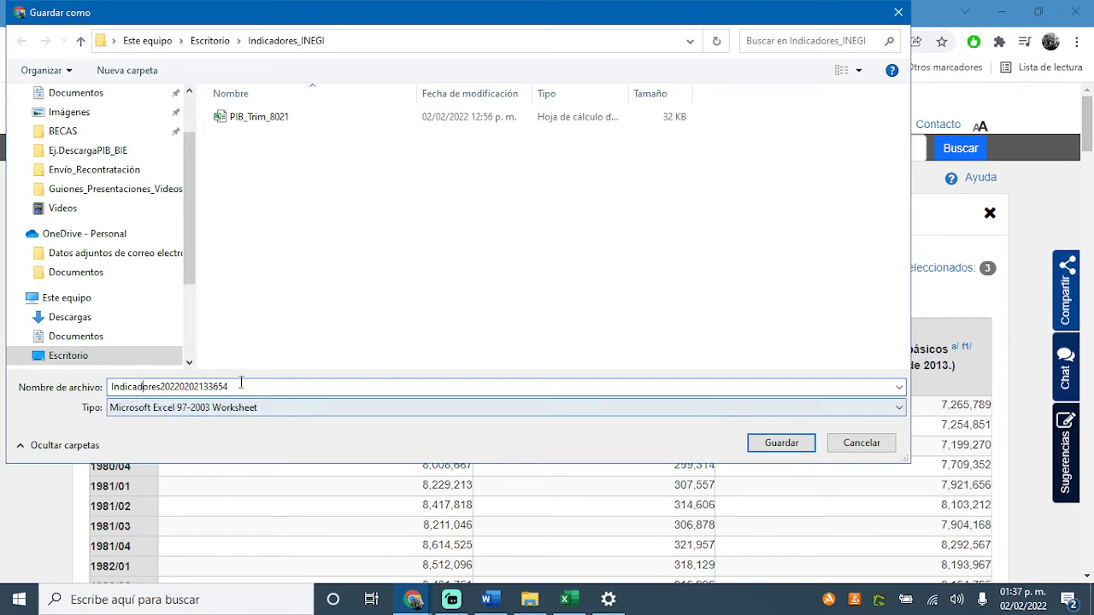
drag(239, 387, 106, 386)
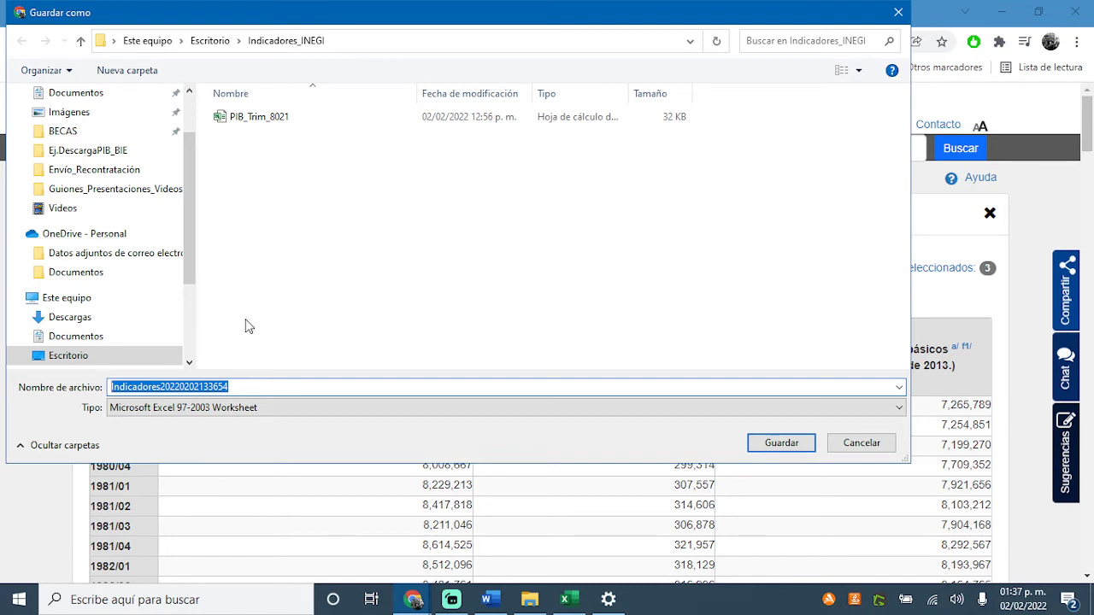
click(269, 118)
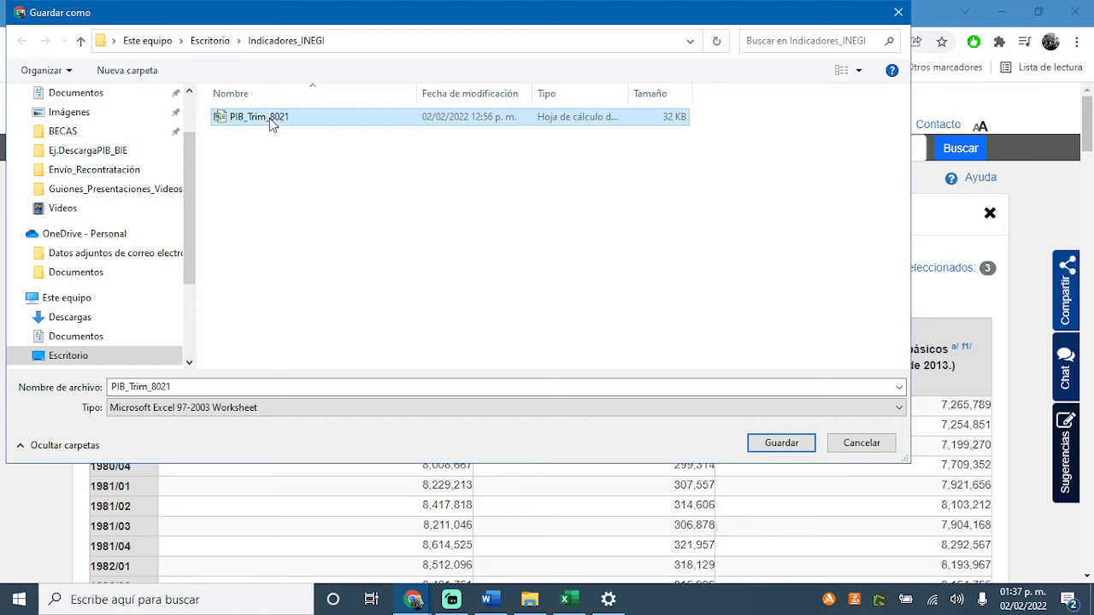
click(259, 243)
click(162, 390)
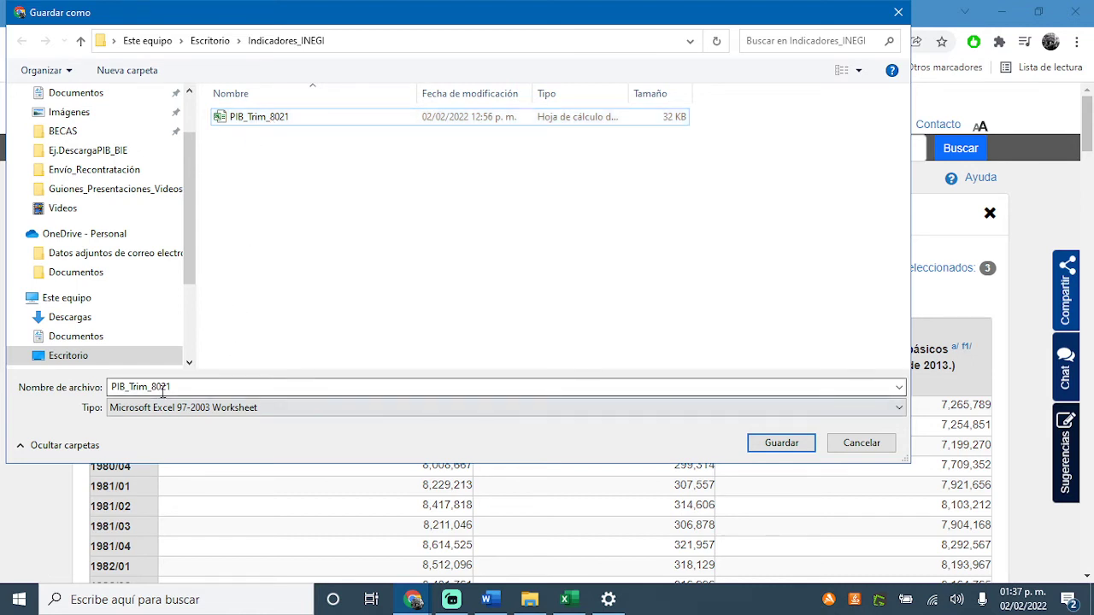
double_click(162, 390)
click(186, 390)
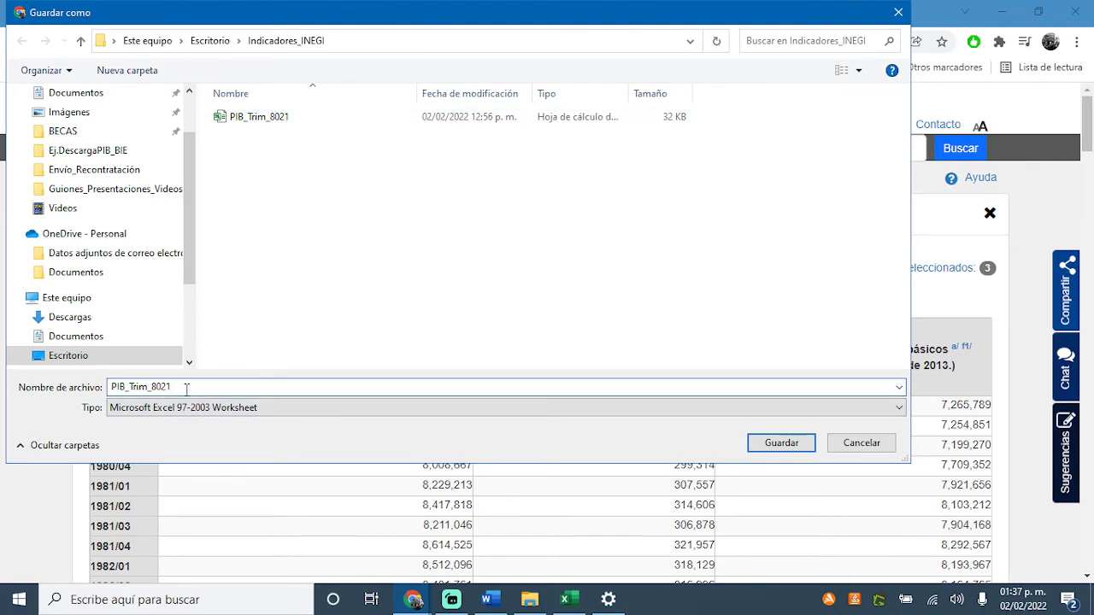
drag(186, 390, 92, 390)
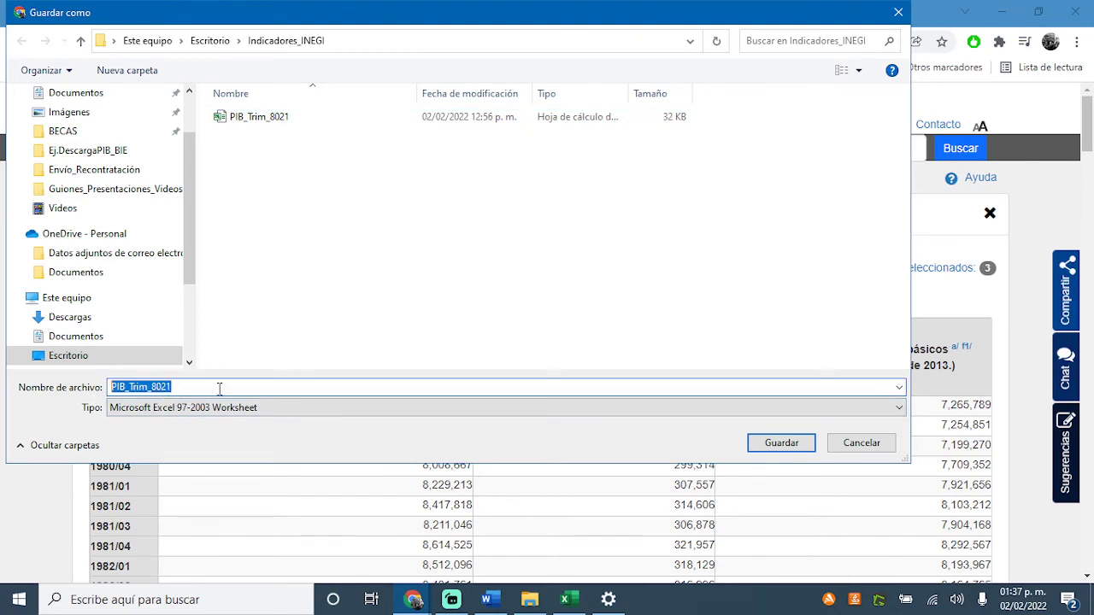
click(219, 388)
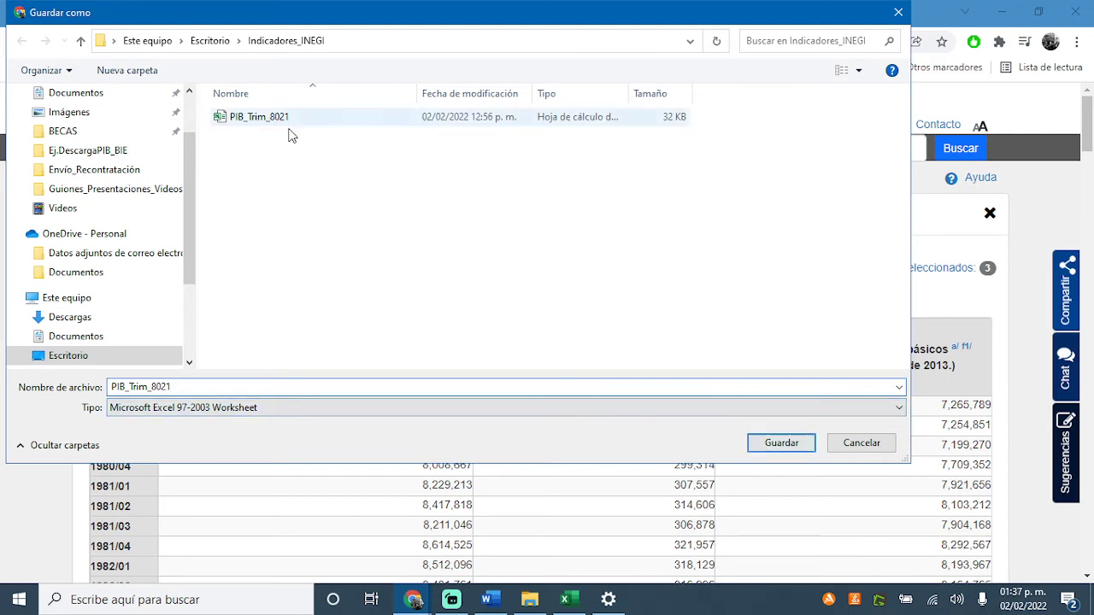
click(781, 444)
click(589, 305)
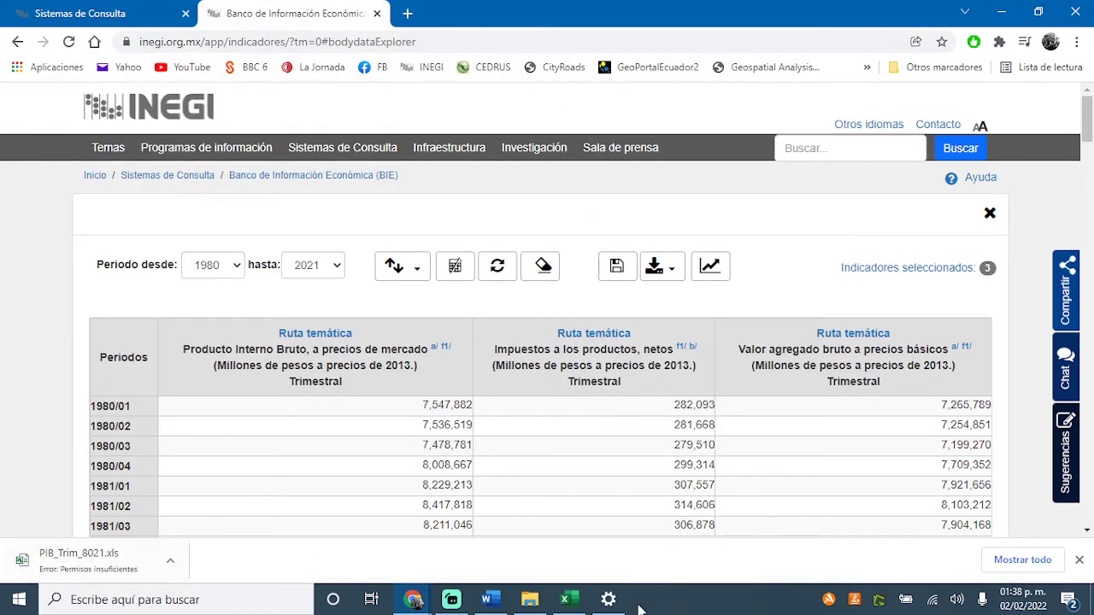
Close the PIB_Trim_8021 workbook open in Excel and export the table again in XLS format, replacing PIB_Trim_8021 in Indicadores_INEGI
click(564, 603)
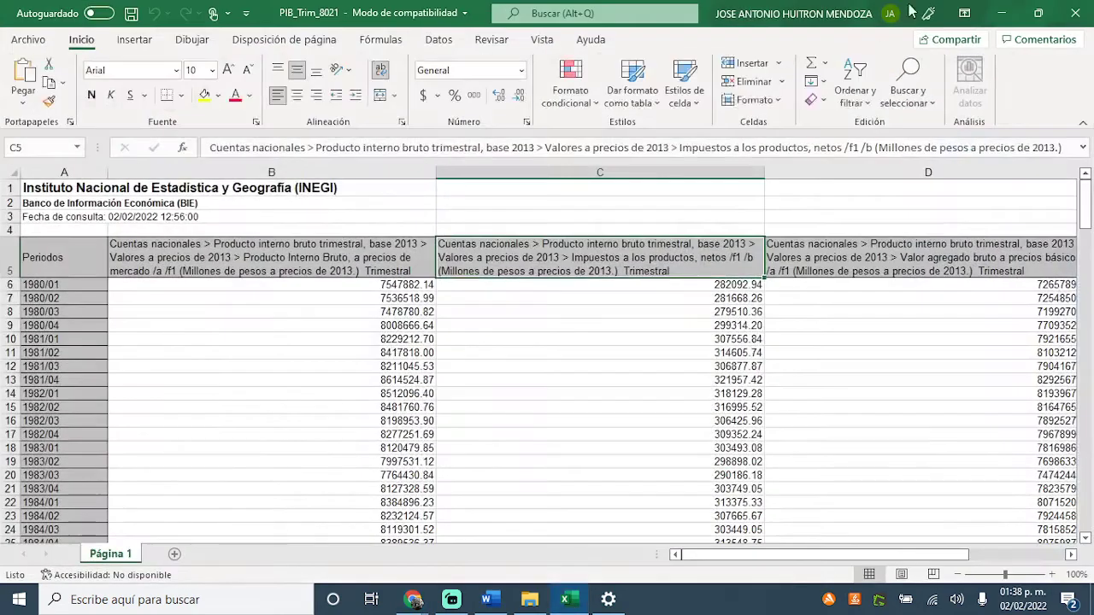
click(1087, 16)
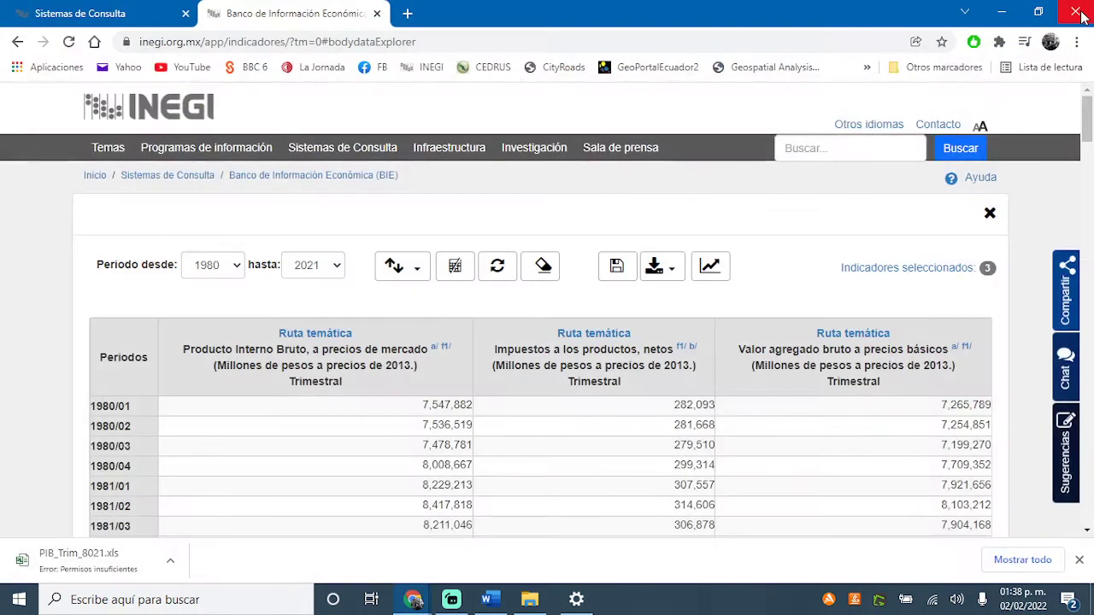
click(663, 272)
click(667, 318)
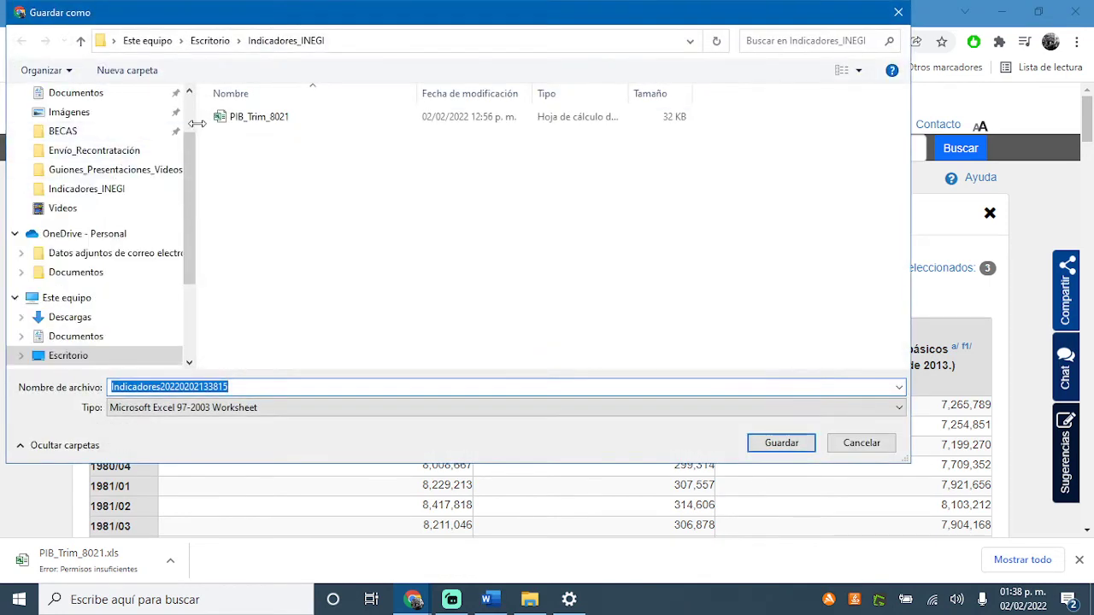
click(233, 121)
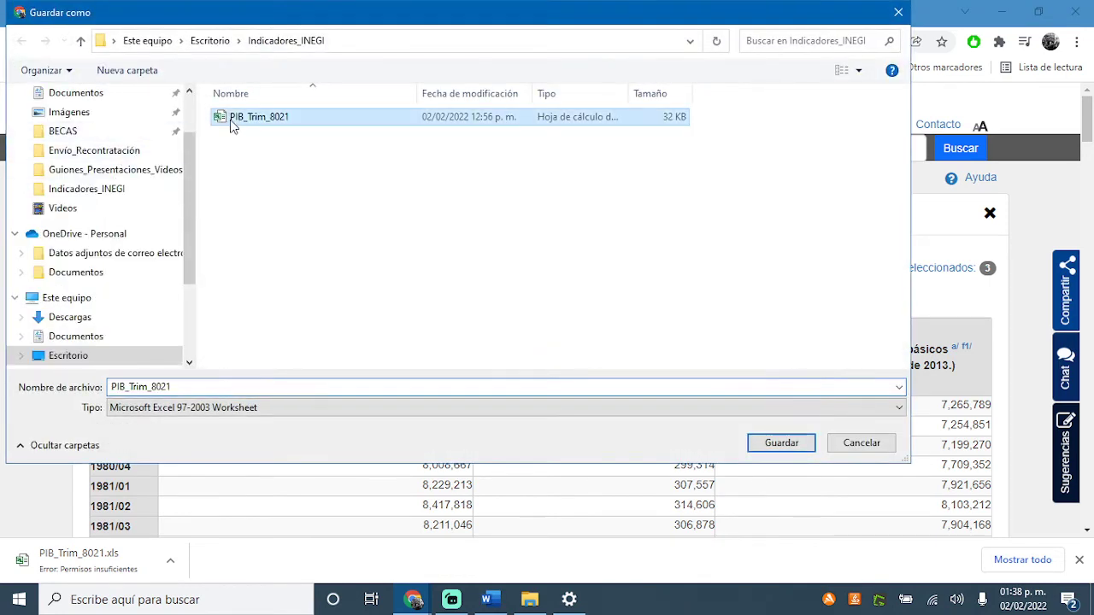
click(779, 442)
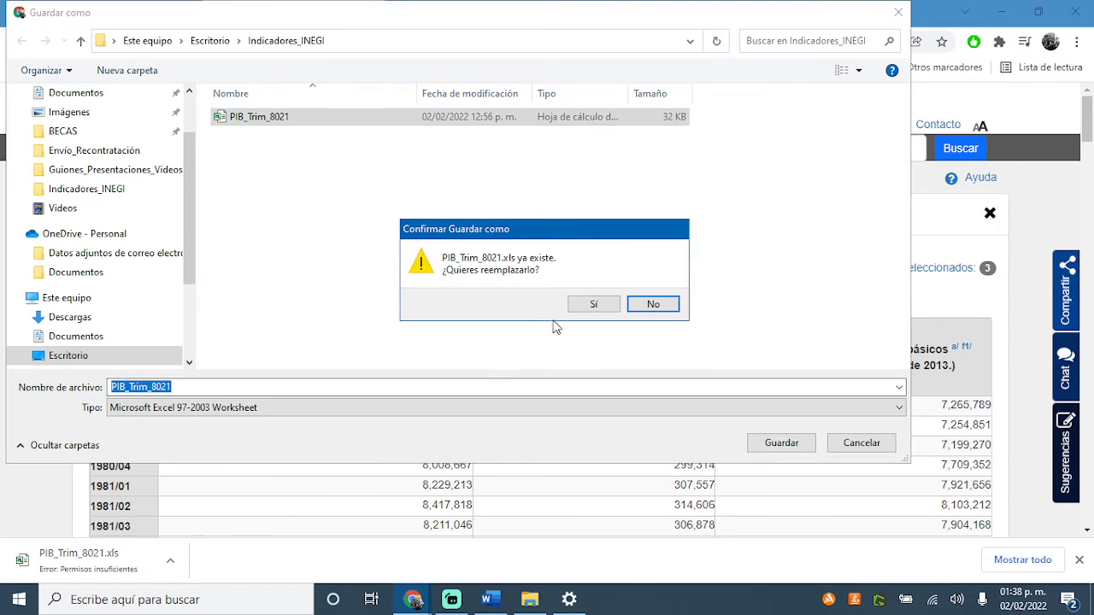
click(590, 306)
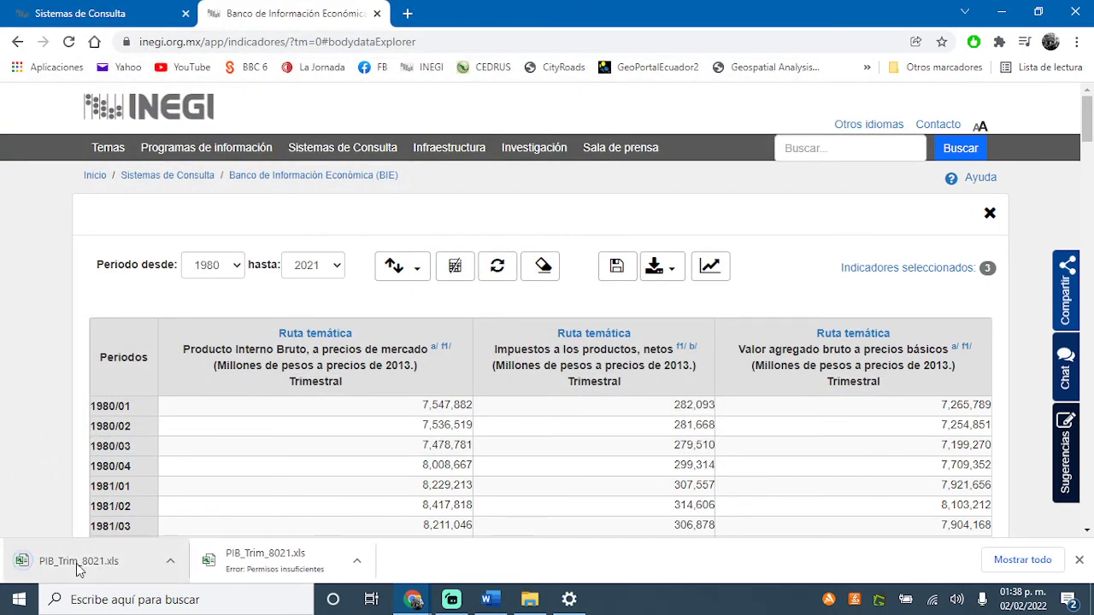
Open the downloaded PIB_Trim_8021.xls in a maximized Excel window and enable editing
click(67, 564)
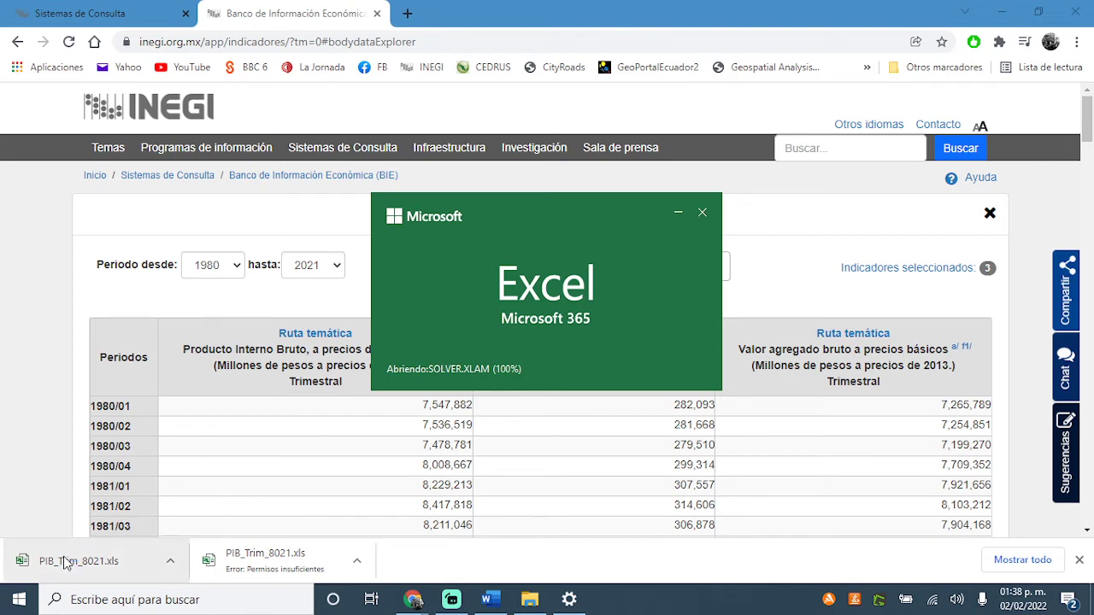
click(661, 36)
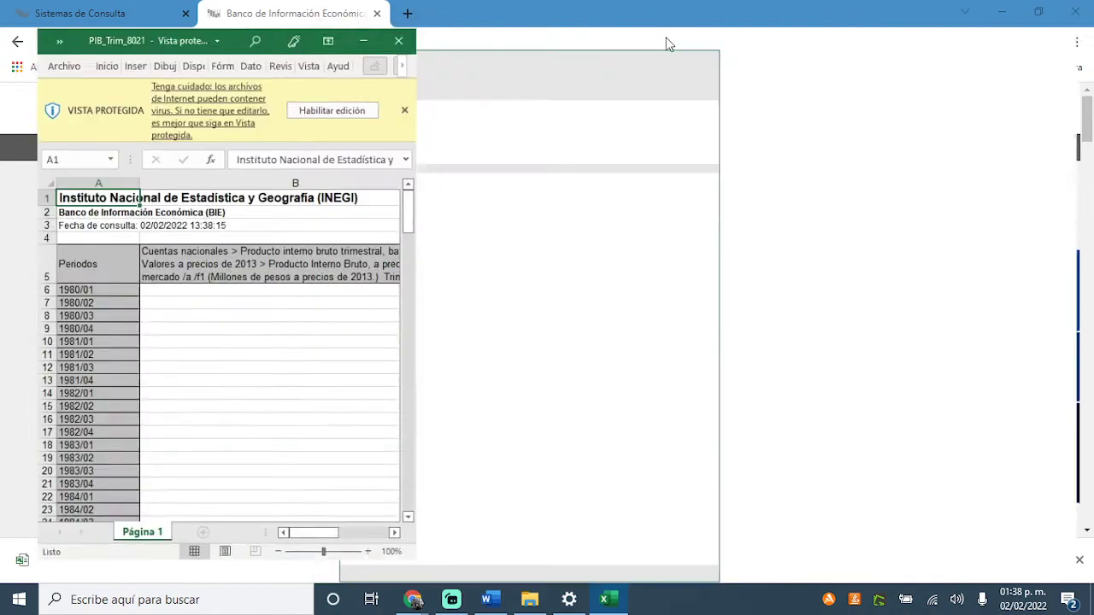
click(726, 63)
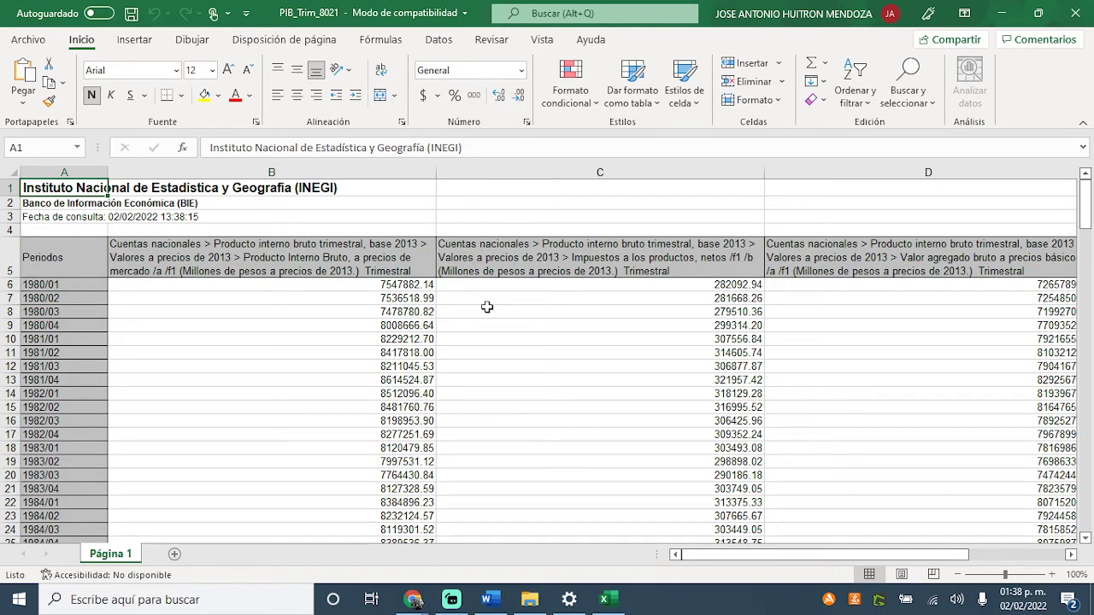
Review the three indicator headers in row 5 and the quarterly series from 1980 down to the last period
click(327, 251)
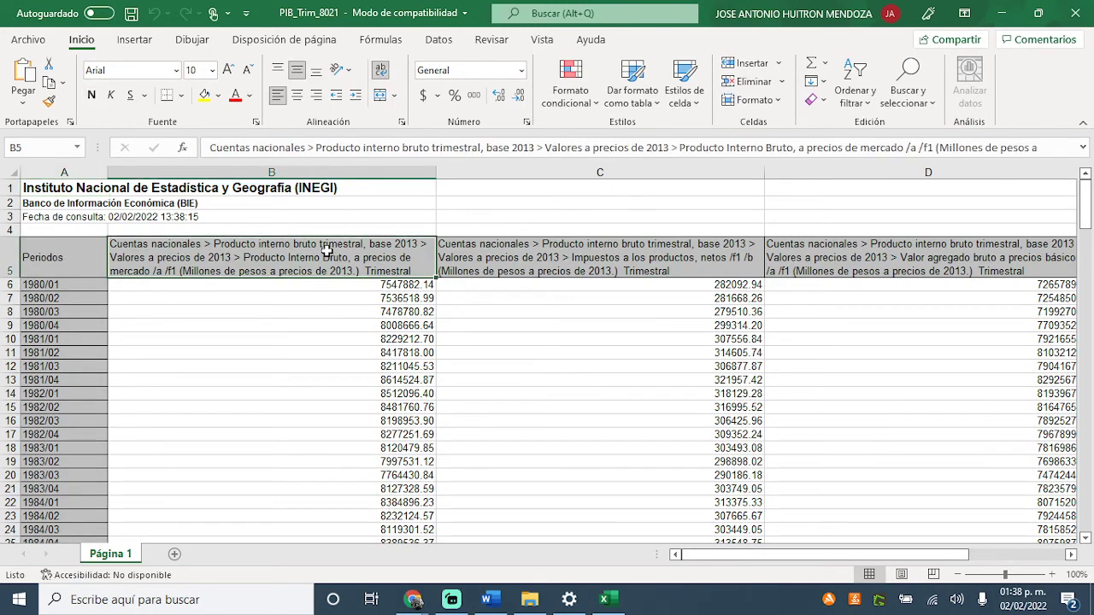
click(577, 249)
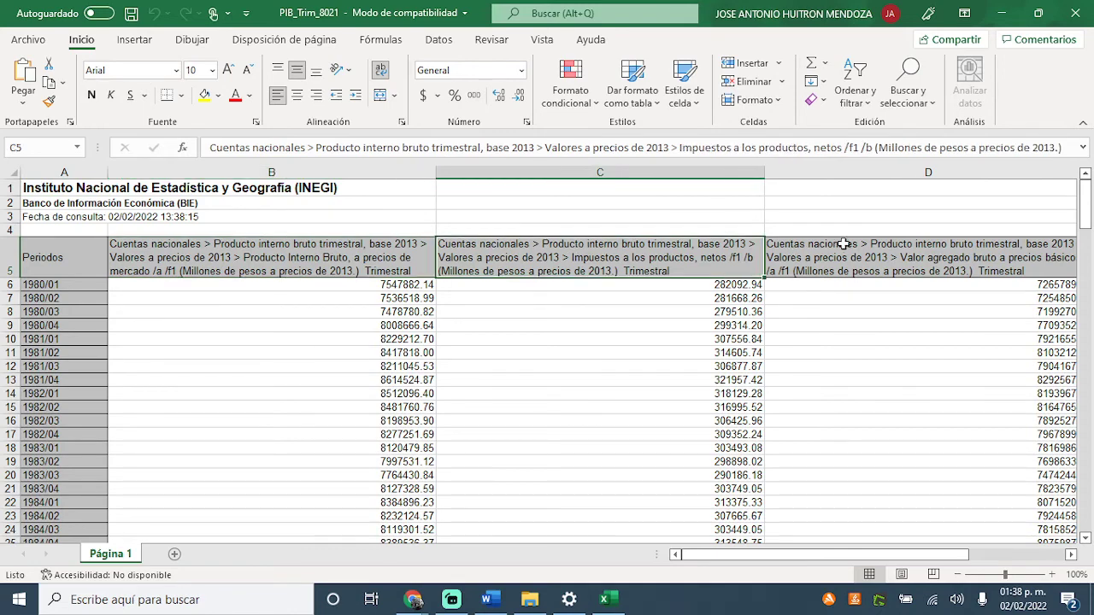
click(844, 245)
scroll(332, 338, down, 5)
scroll(332, 338, up, 5)
scroll(146, 337, down, 20)
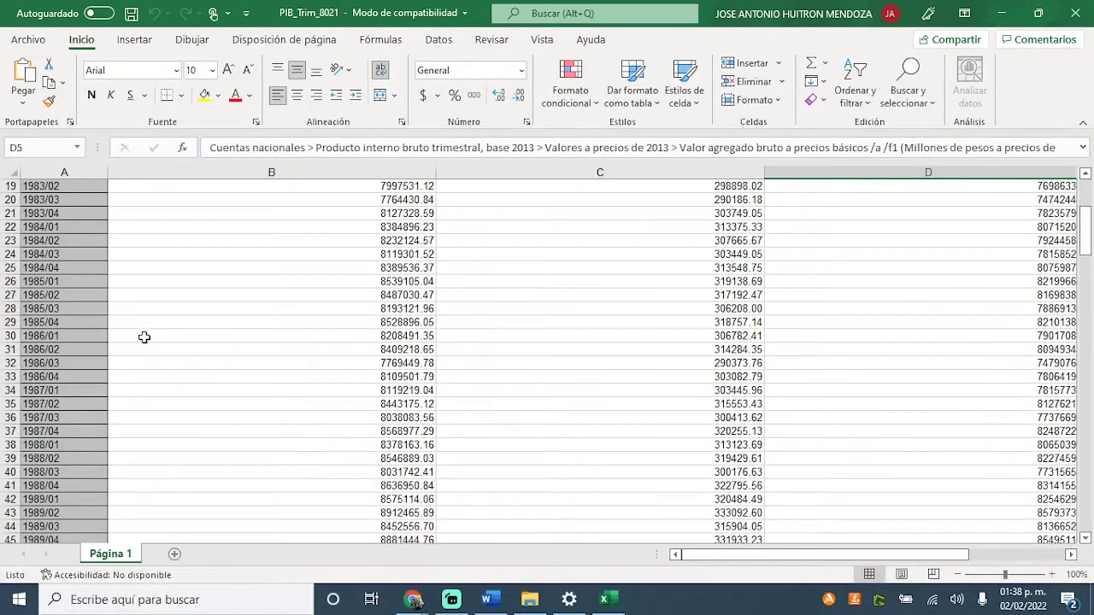
scroll(204, 420, down, 20)
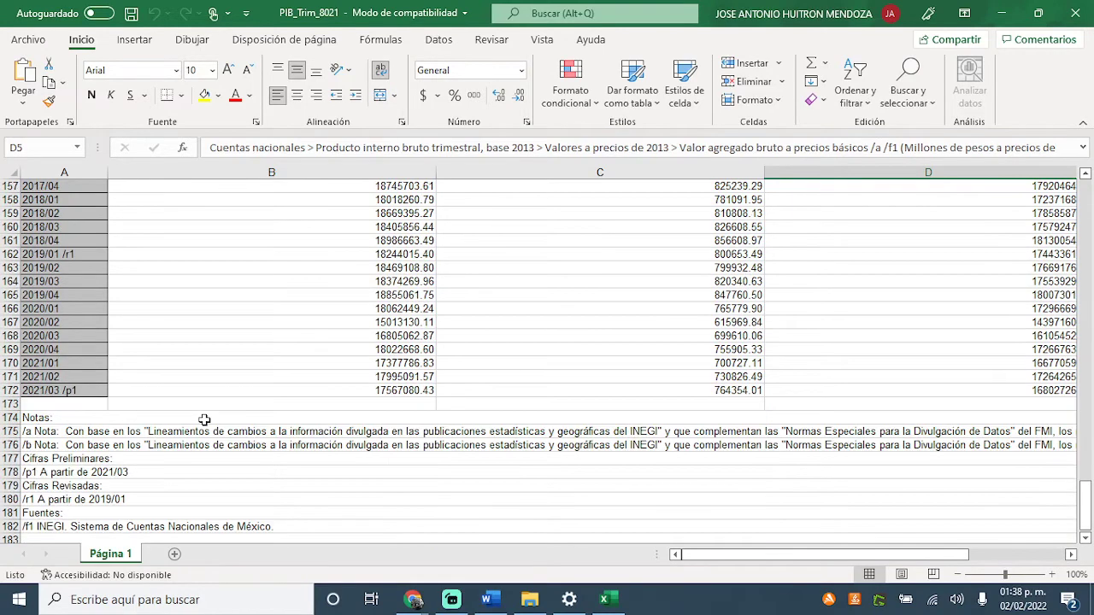
Examine the notes below the data, including the /a Nota and Cifras Preliminares entries
drag(54, 417, 53, 455)
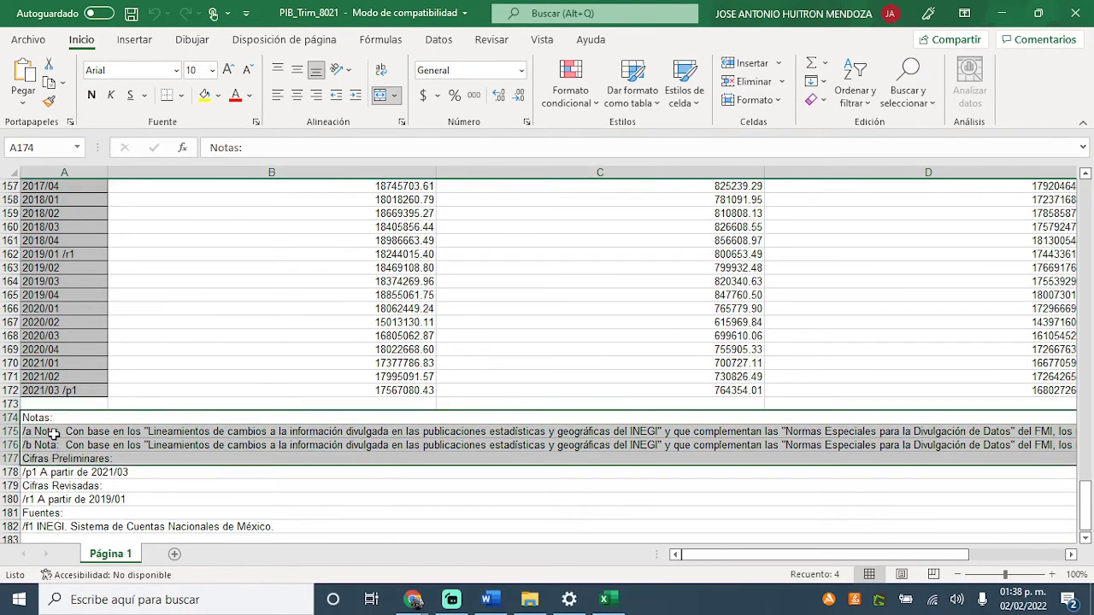
click(53, 433)
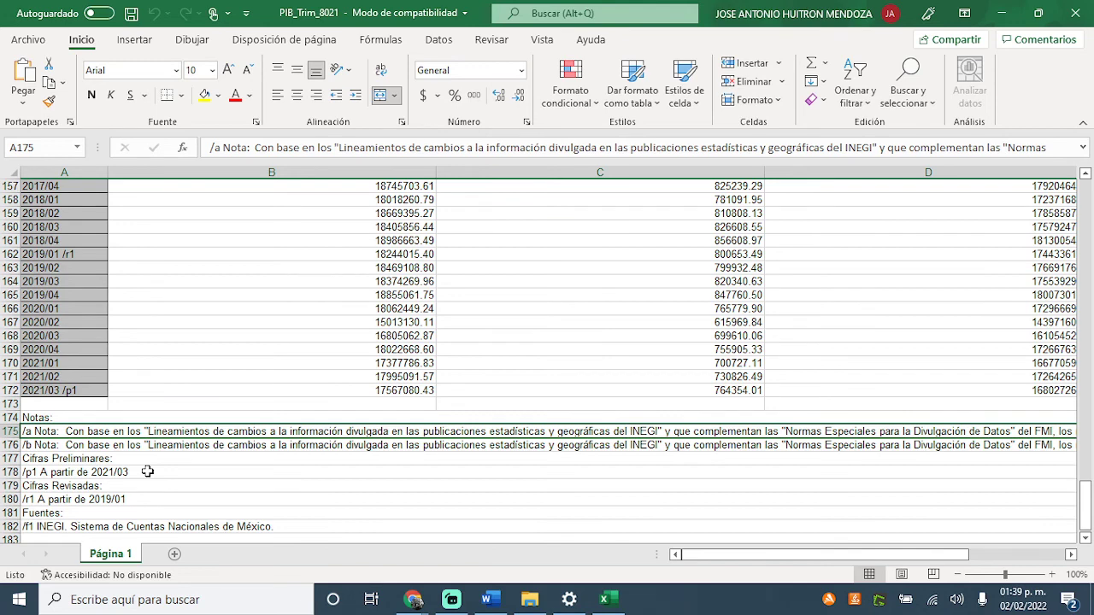
scroll(147, 472, down, 1)
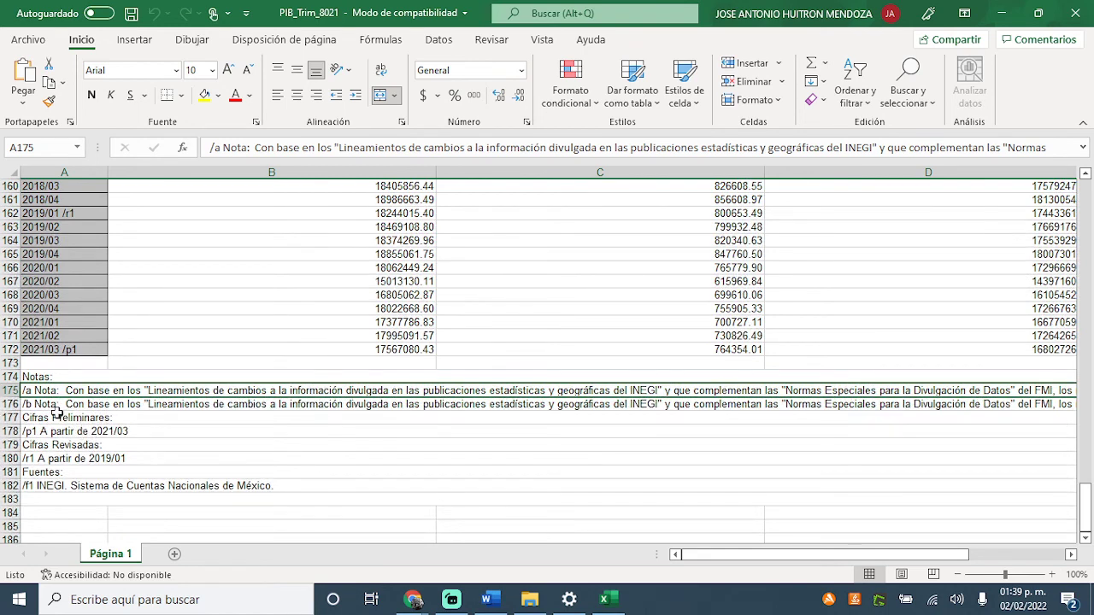
click(53, 418)
click(51, 431)
Check the Cifras Revisadas and Cifras Preliminares notes against the periods marked /r1 and /p1 in column A
click(51, 459)
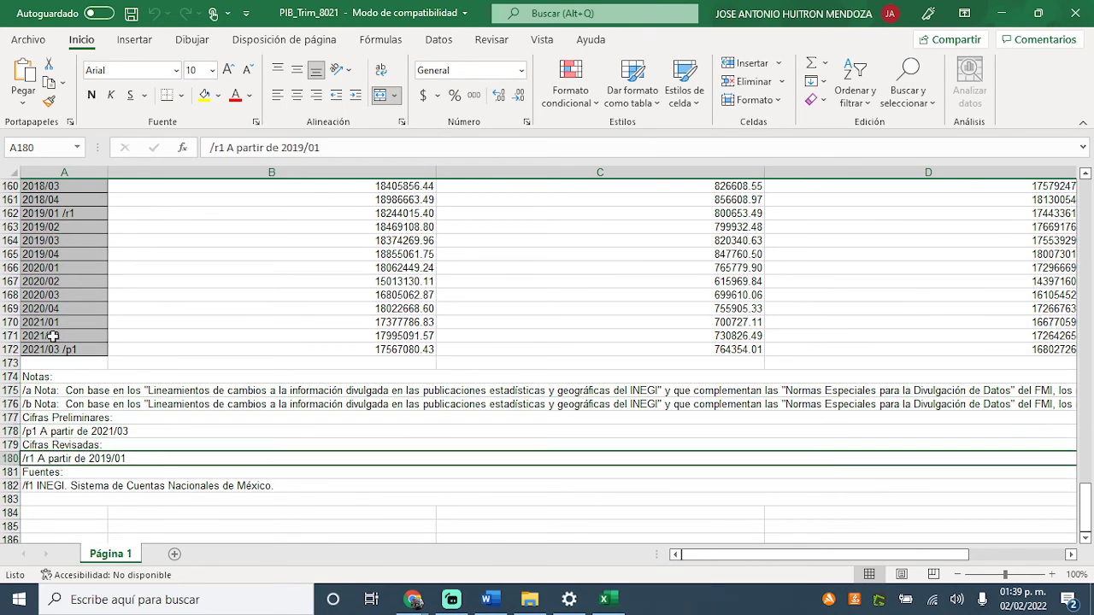
click(62, 214)
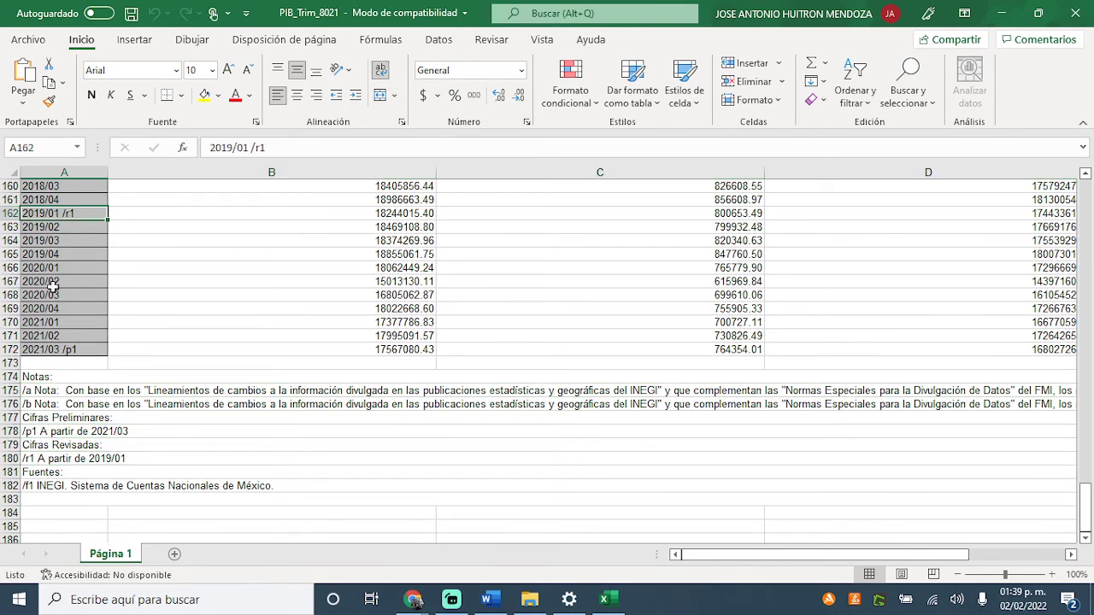
click(41, 459)
drag(41, 445, 40, 461)
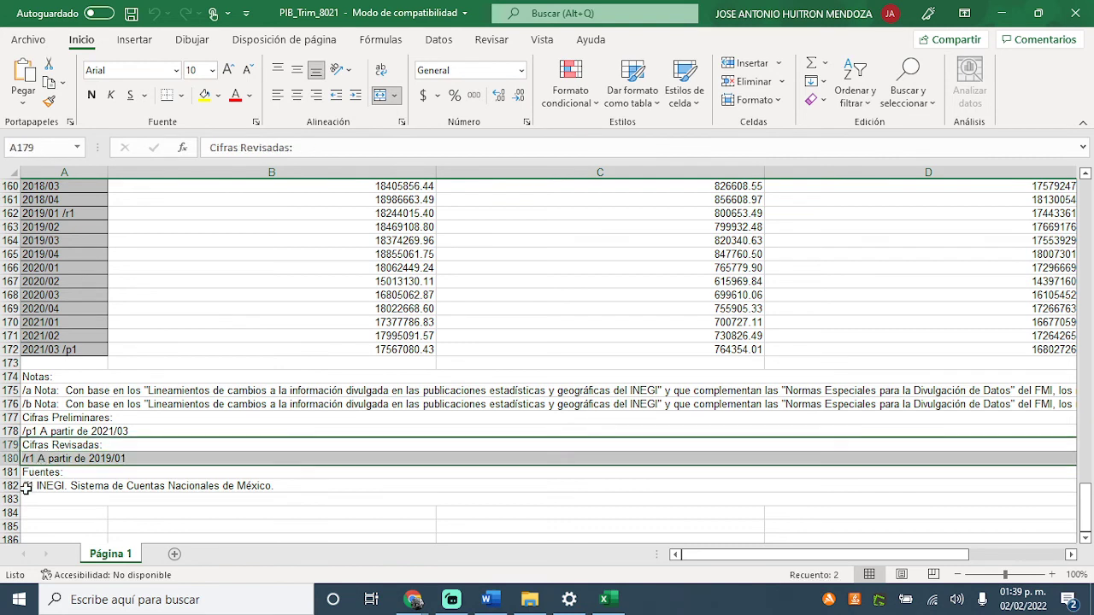
click(56, 432)
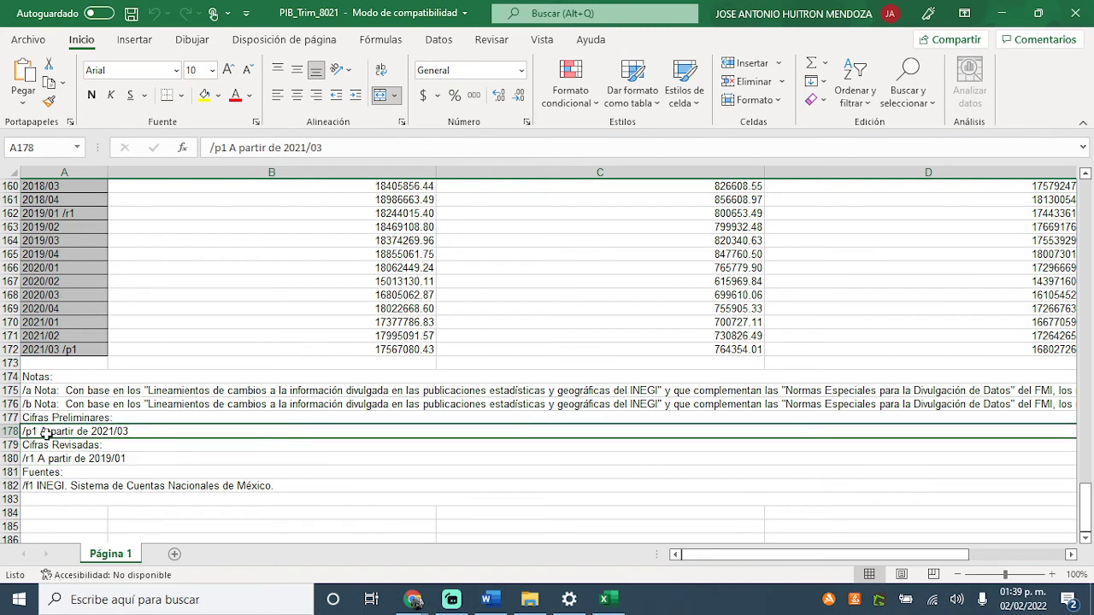
click(47, 419)
click(46, 351)
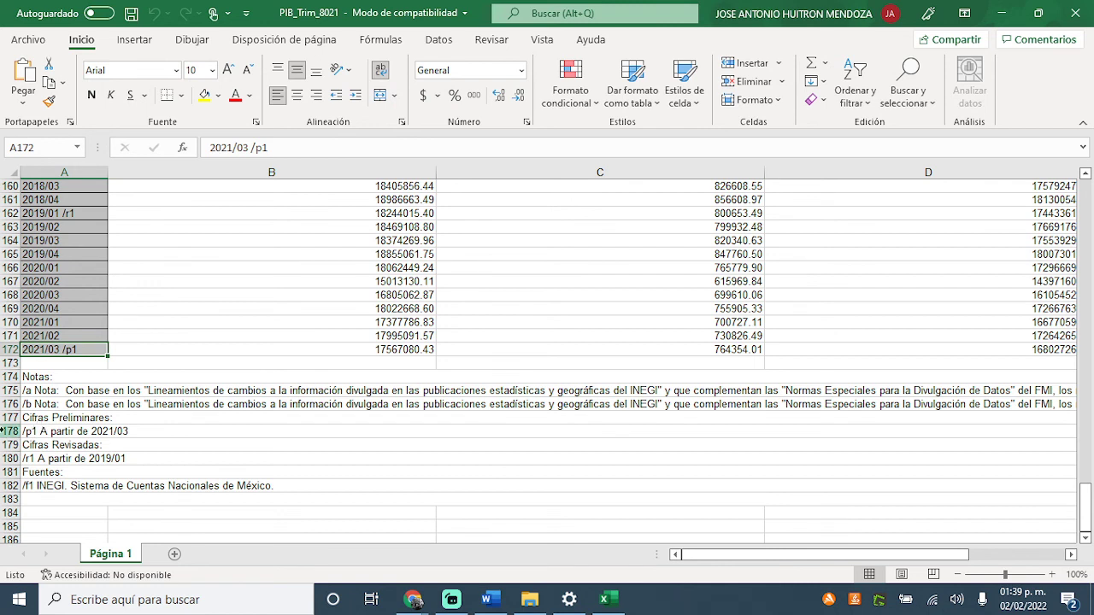
scroll(110, 473, up, 6)
scroll(111, 473, up, 20)
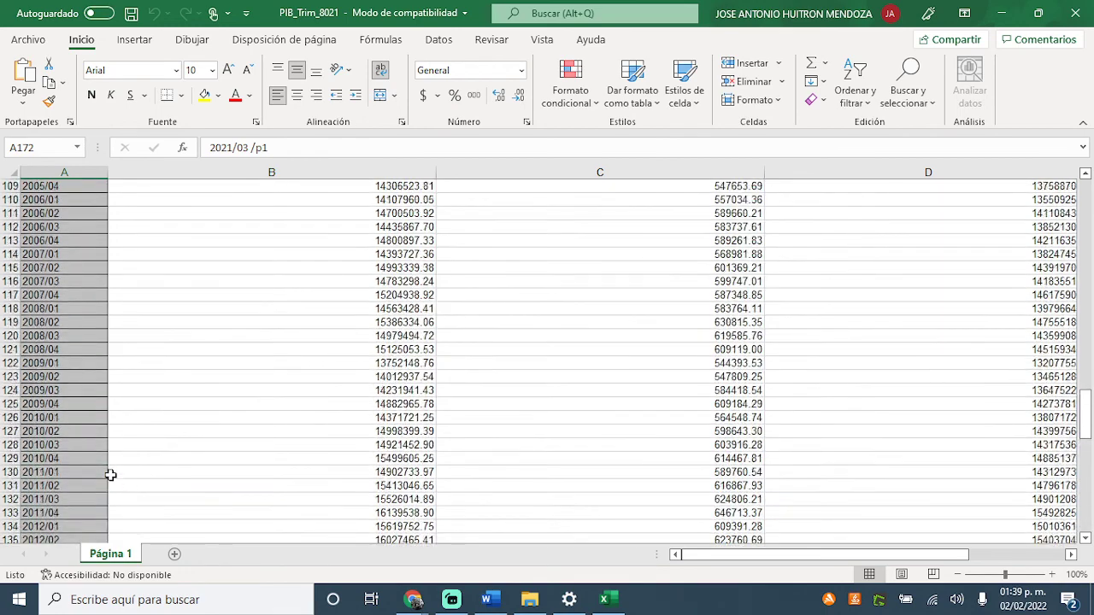